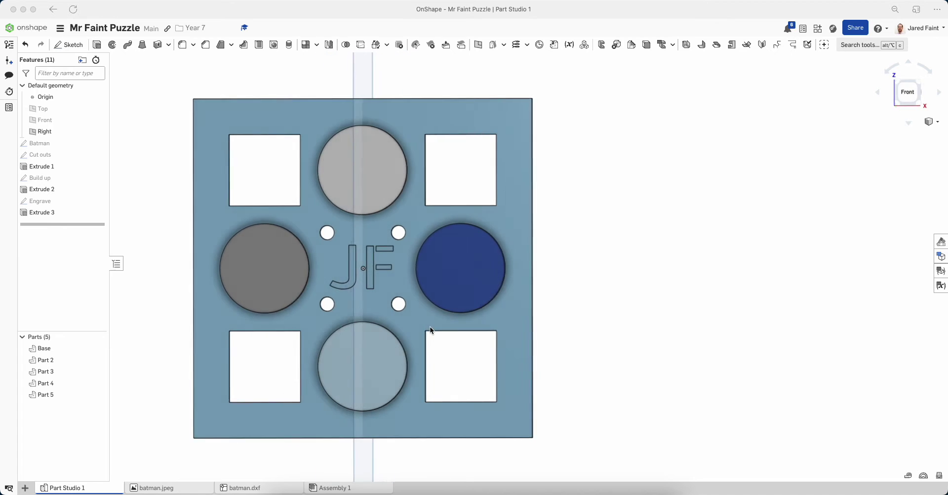
right_drag(429, 326, 416, 306)
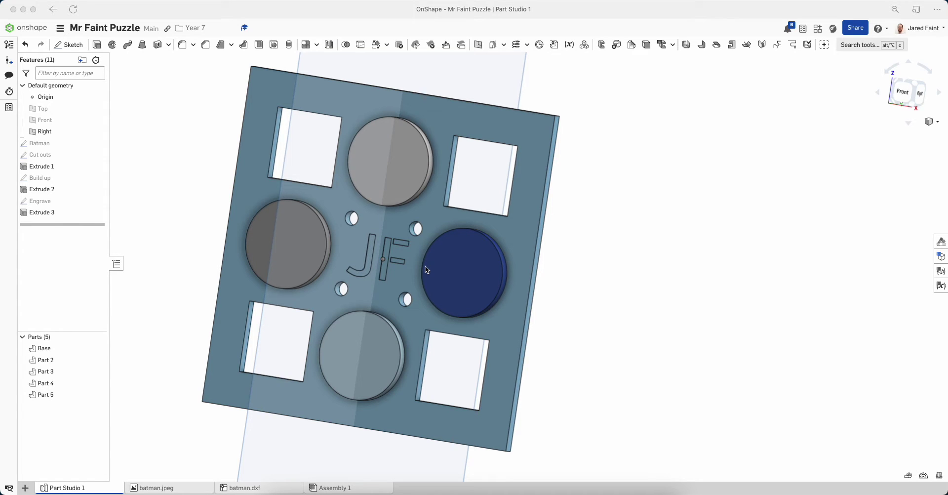
right_drag(466, 318, 430, 368)
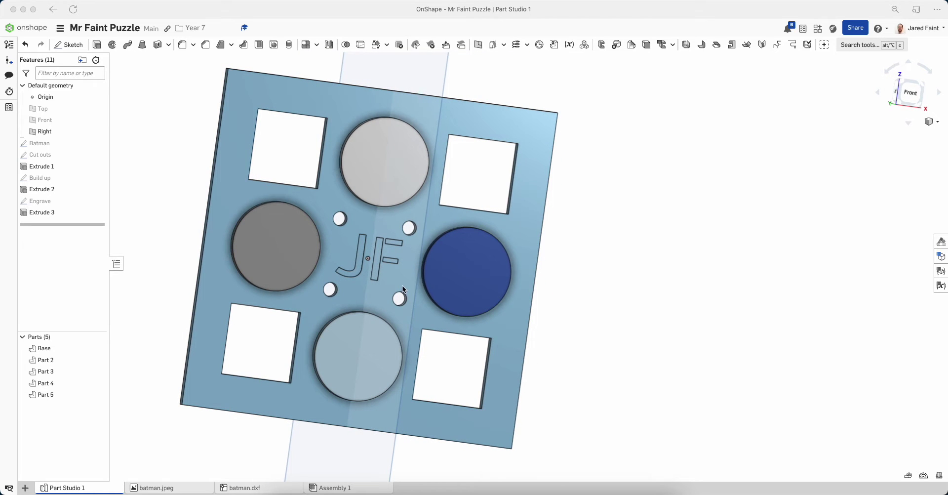
right_drag(326, 309, 311, 373)
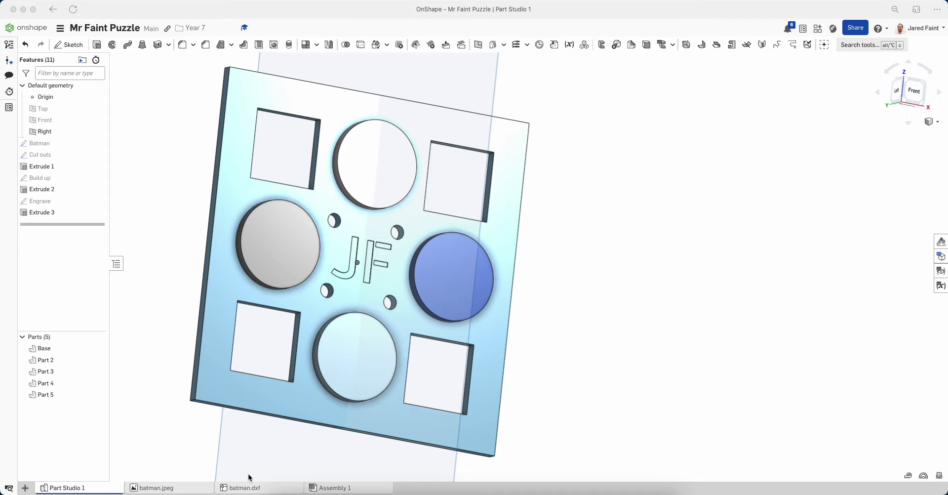
right_drag(235, 342, 240, 302)
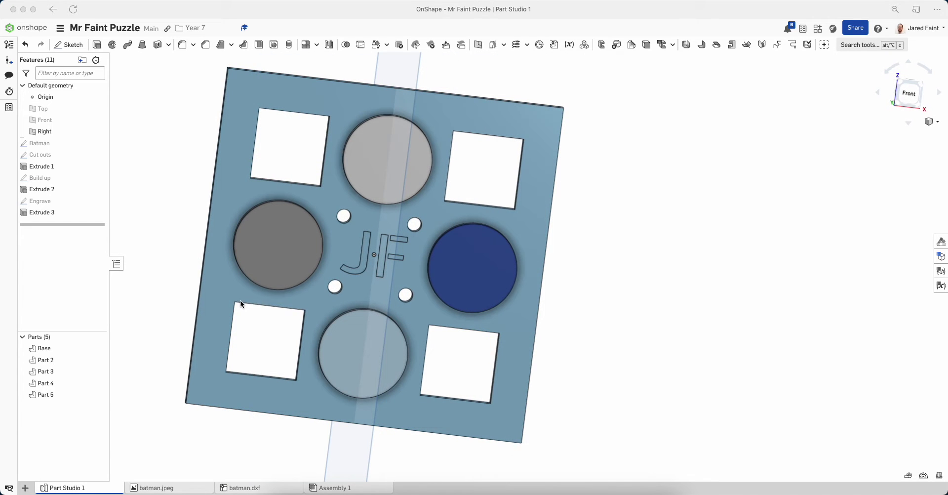
Create a new drawing from the GGS Drawing Template.dwt template with no views
click(25, 488)
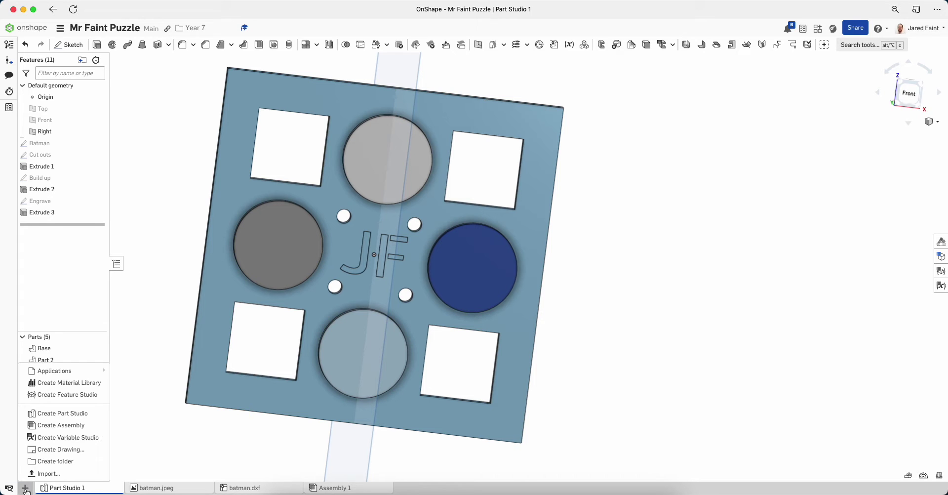
click(55, 449)
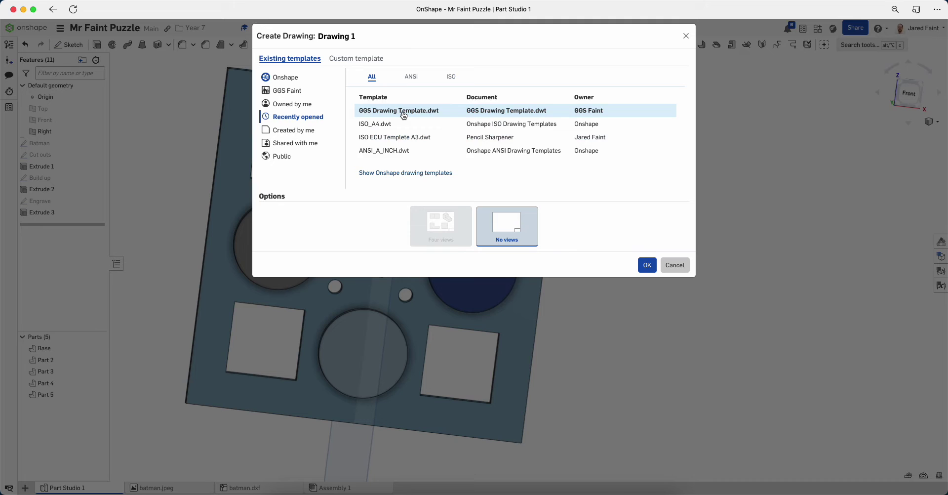
click(647, 265)
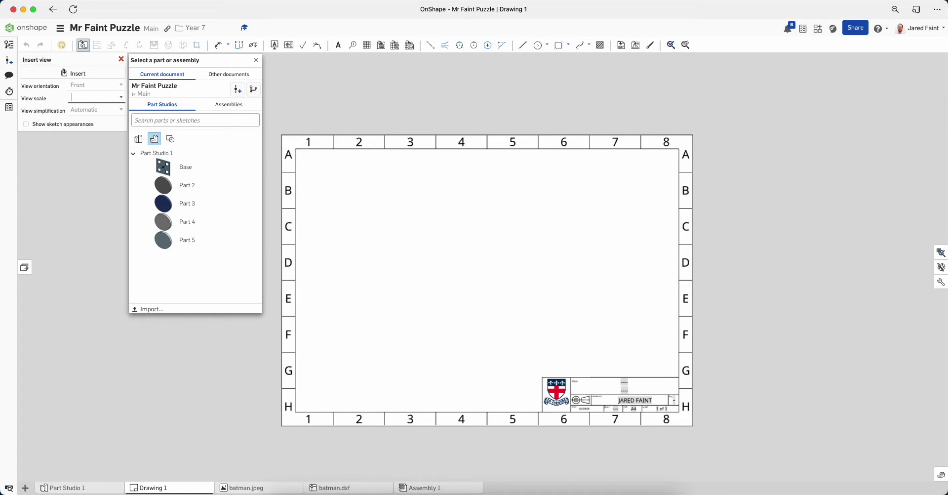
Cancel the view insertion and delete the template's border and title block from the sheet
key(Escape)
drag(229, 104, 759, 479)
key(Delete)
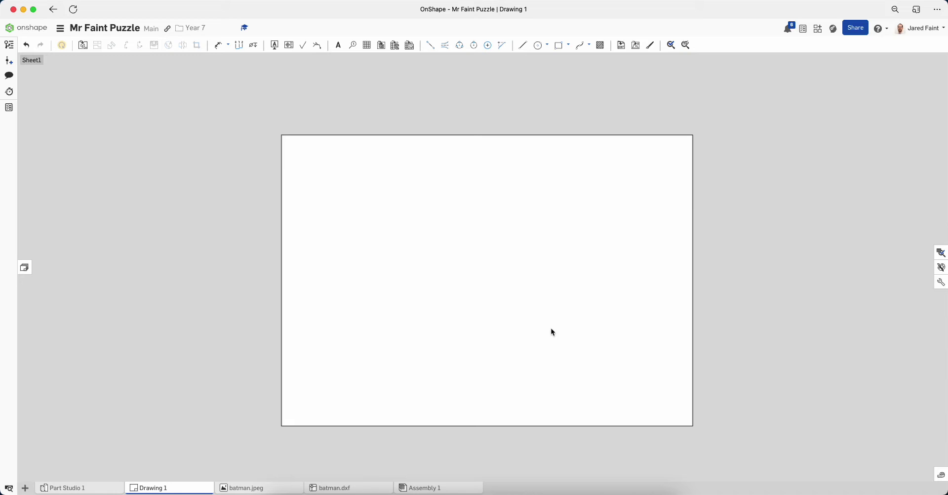
Set Sheet1's scale to 1:1 in its sheet properties
click(24, 269)
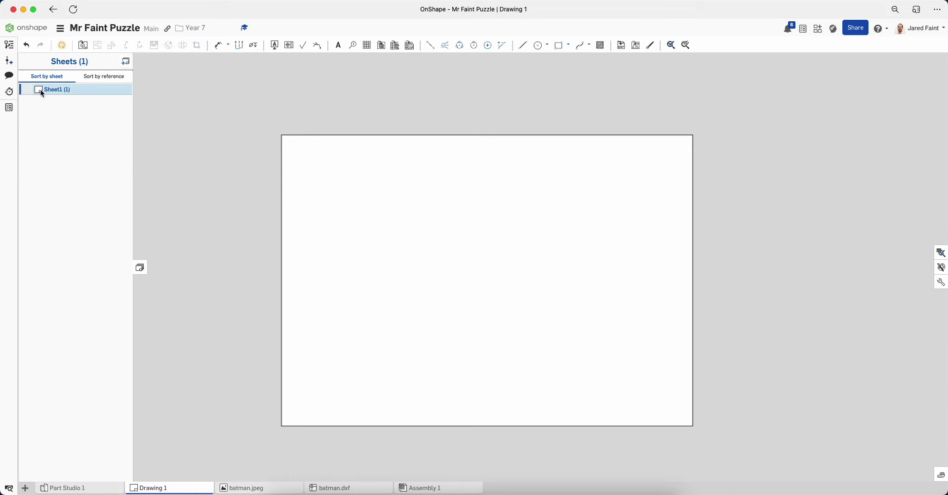
double_click(41, 91)
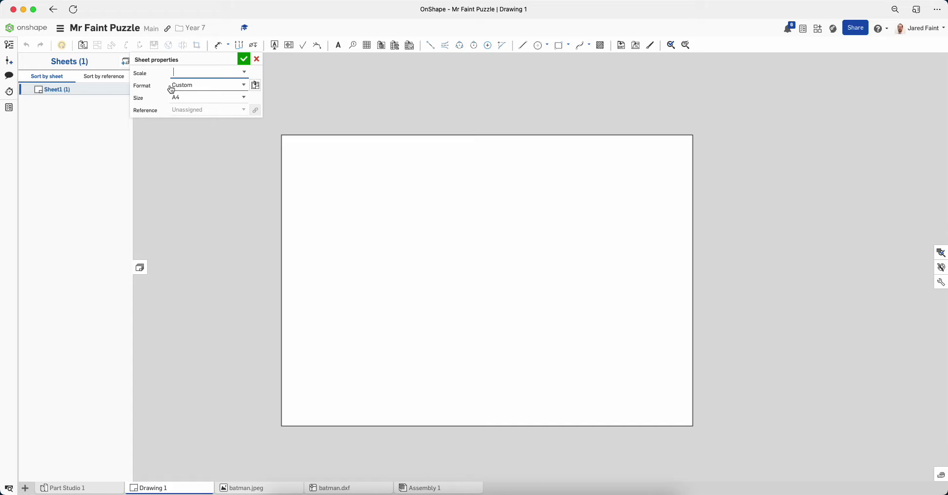
click(247, 59)
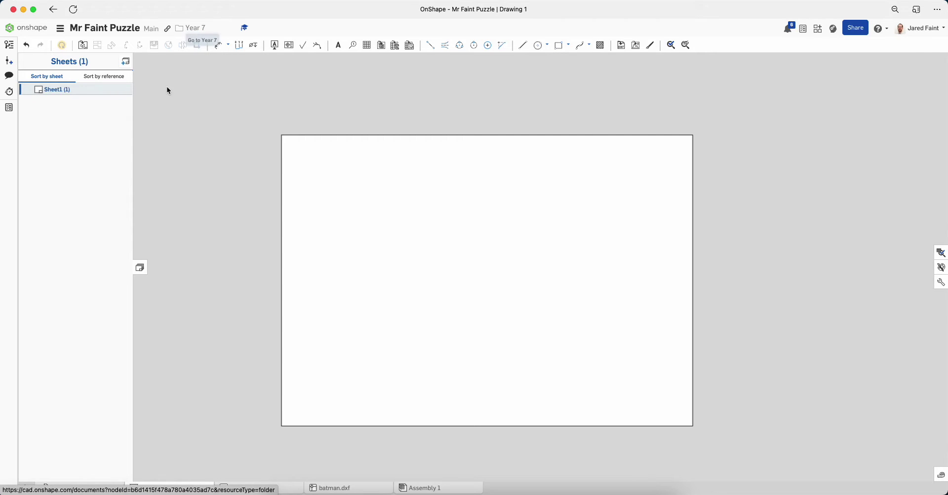
Insert a front view of the Base part at 1:1 on the left half of the sheet, without projected views
click(83, 45)
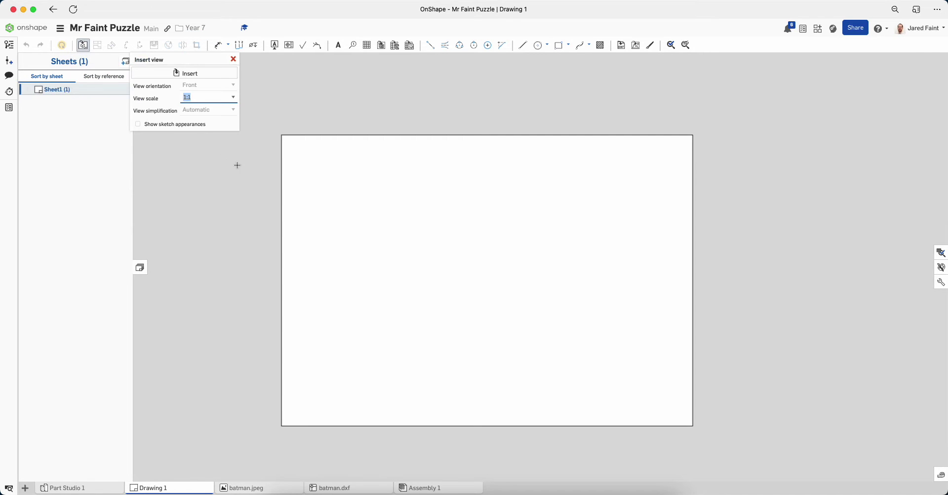
click(177, 74)
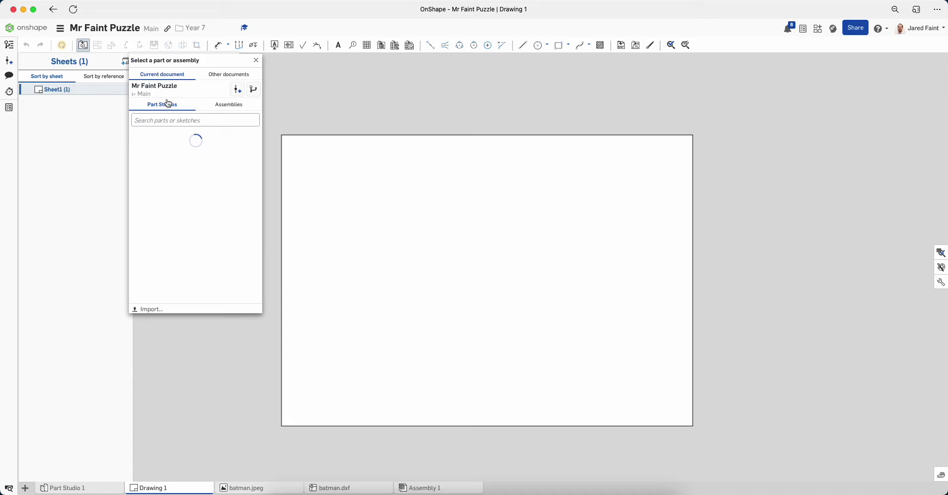
click(186, 171)
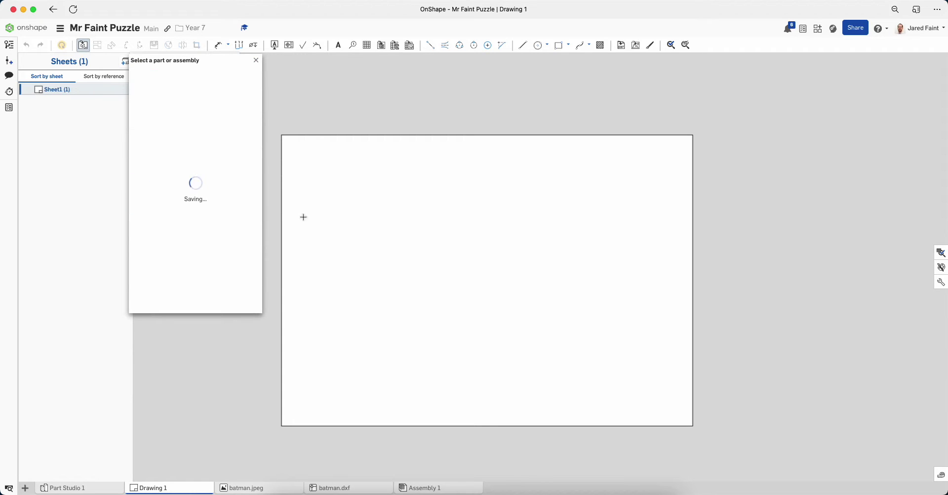
click(369, 250)
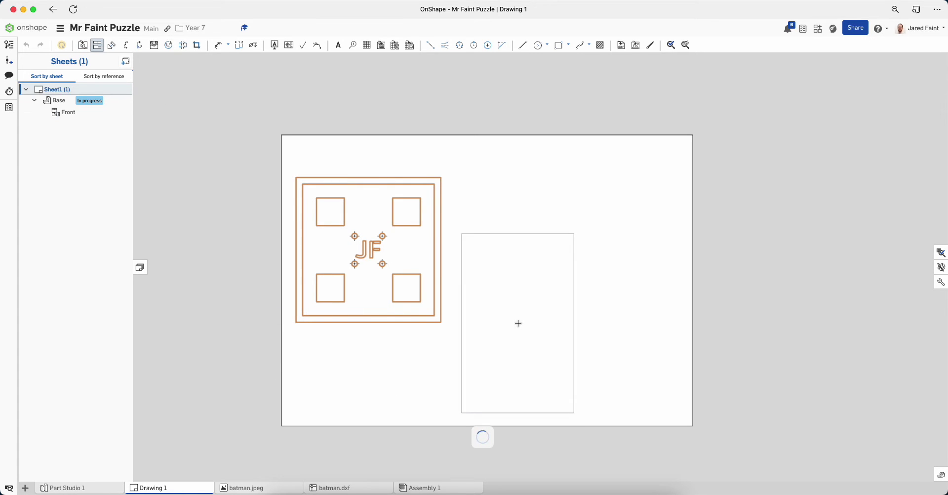
key(Escape)
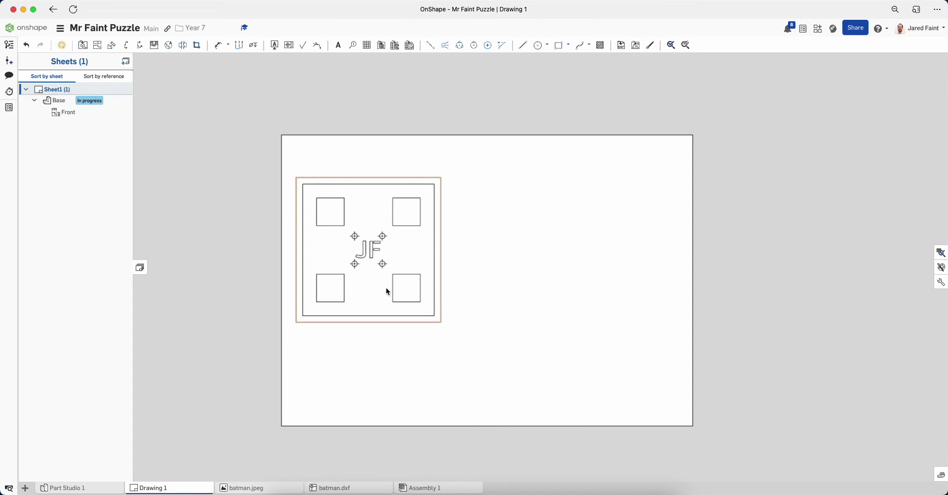
Hide the automatic centermarks in the Base part's front view
scroll(370, 248, down, 3)
scroll(372, 251, up, 5)
scroll(372, 251, up, 3)
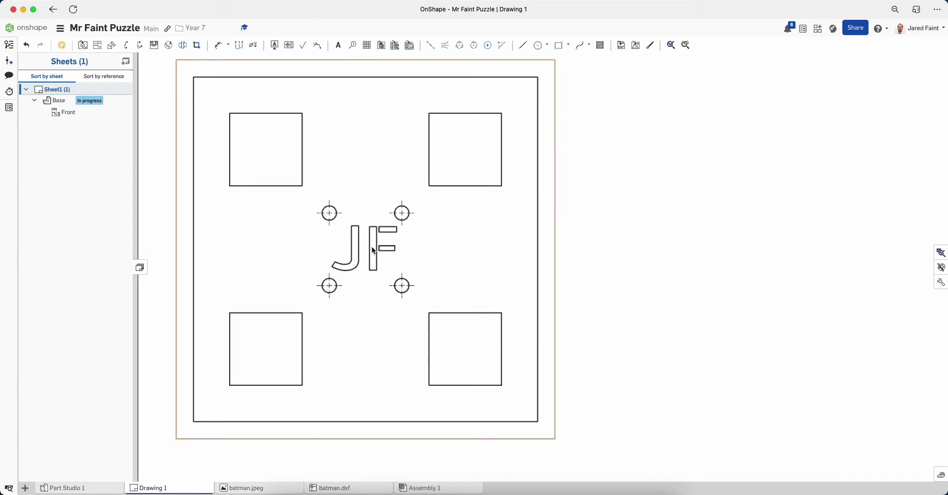
right_click(400, 286)
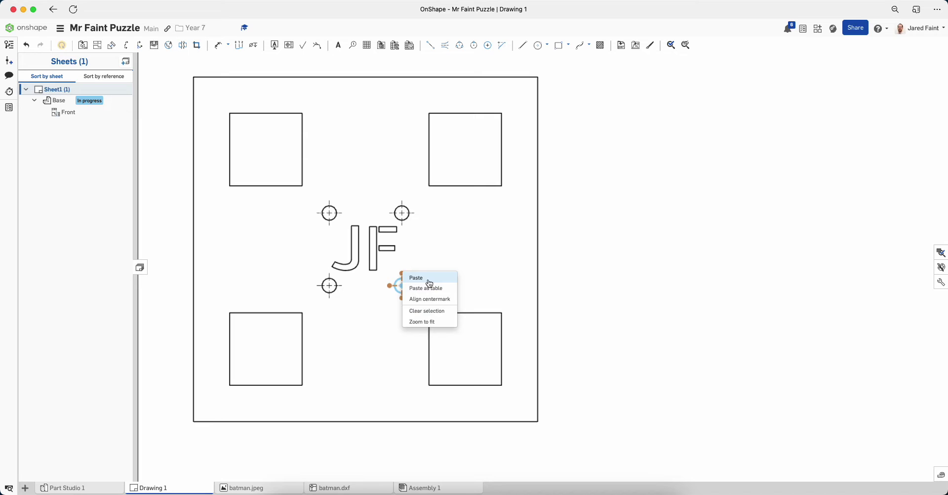
right_click(366, 334)
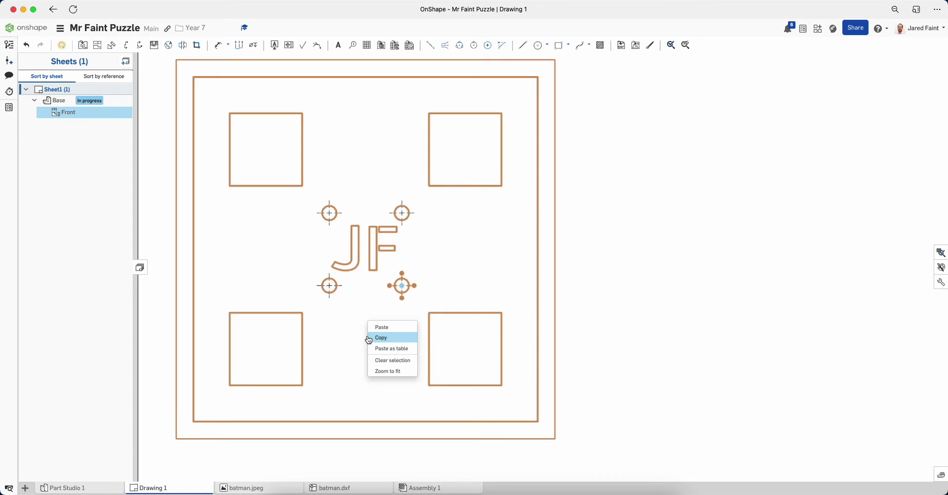
right_click(398, 348)
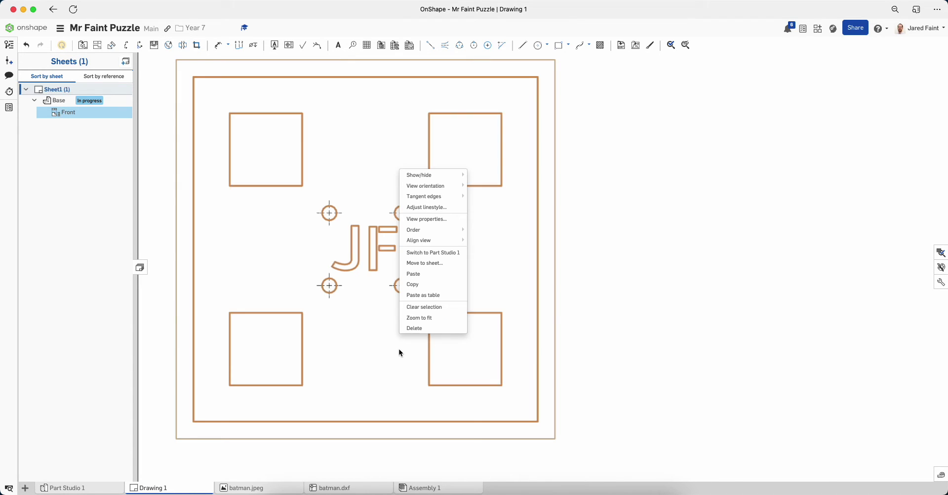
mouse_move(420, 175)
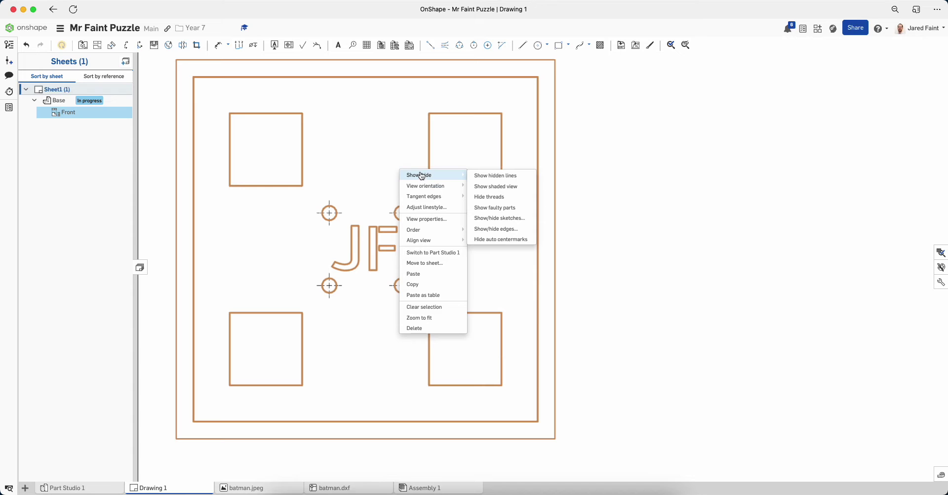
click(499, 238)
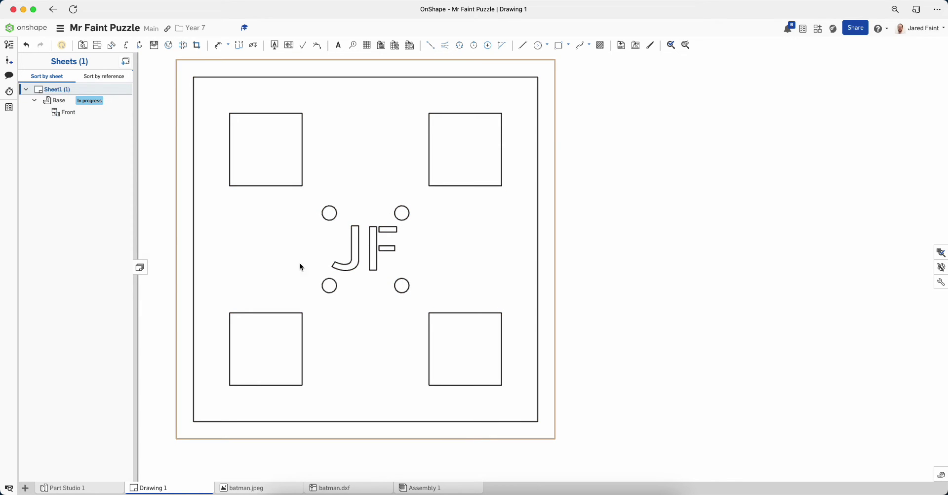
Insert a front view of Part 2 just right of the Base view, level with its upper edge
scroll(368, 229, down, 1)
scroll(351, 244, down, 2)
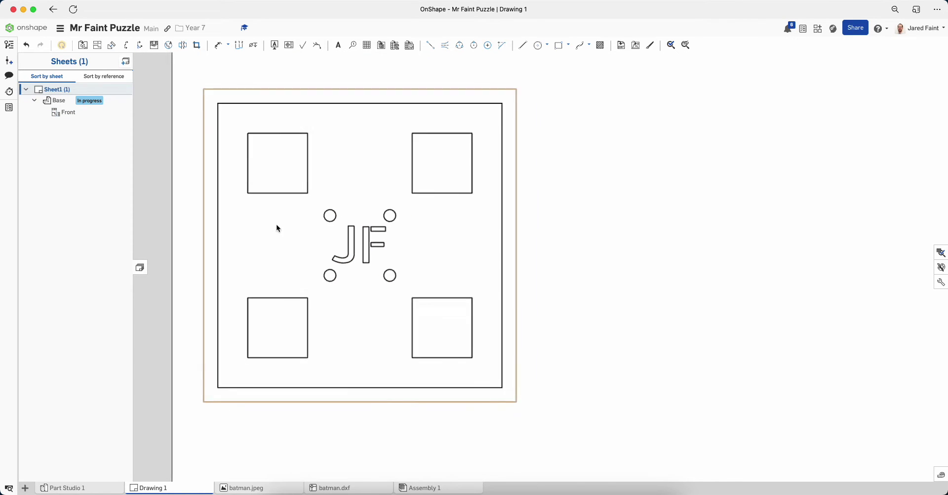
scroll(330, 237, left, 2)
scroll(467, 231, down, 1)
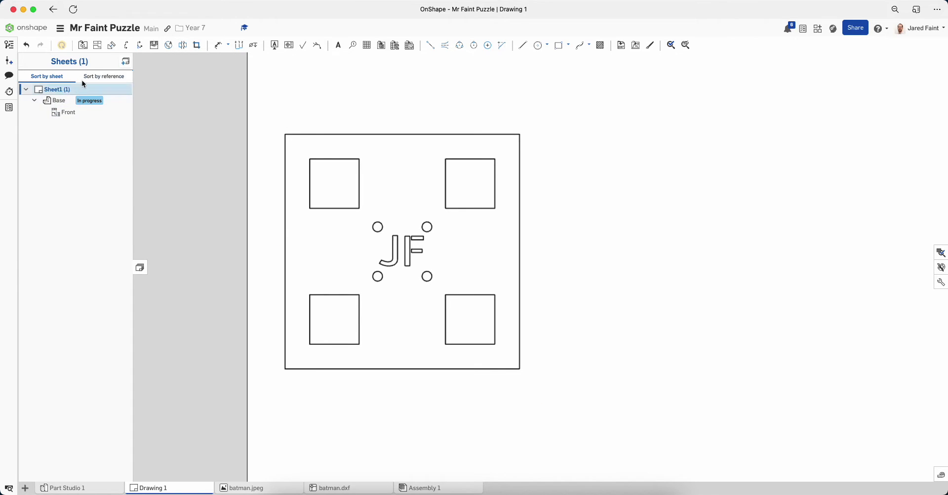
click(83, 45)
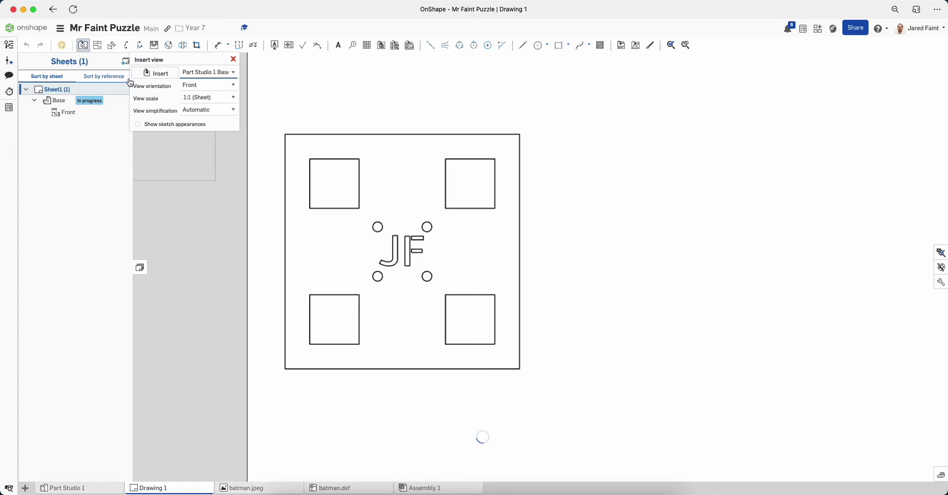
click(156, 74)
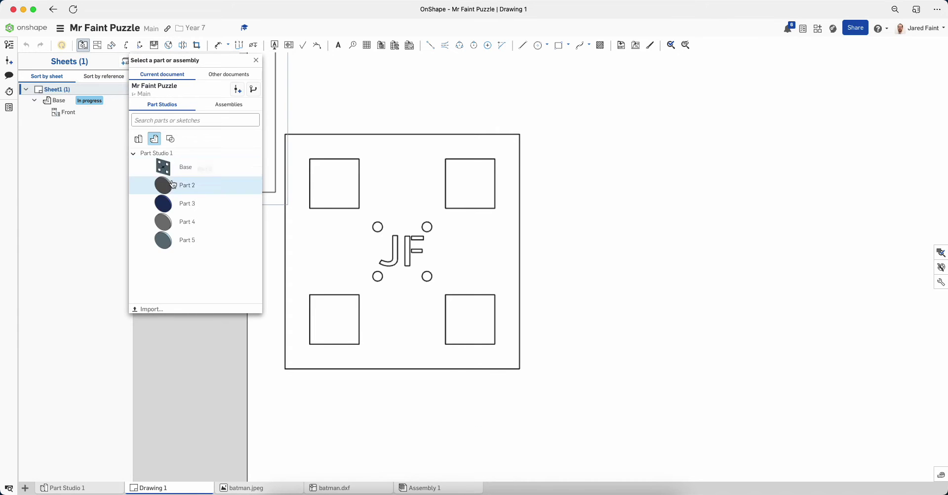
click(188, 185)
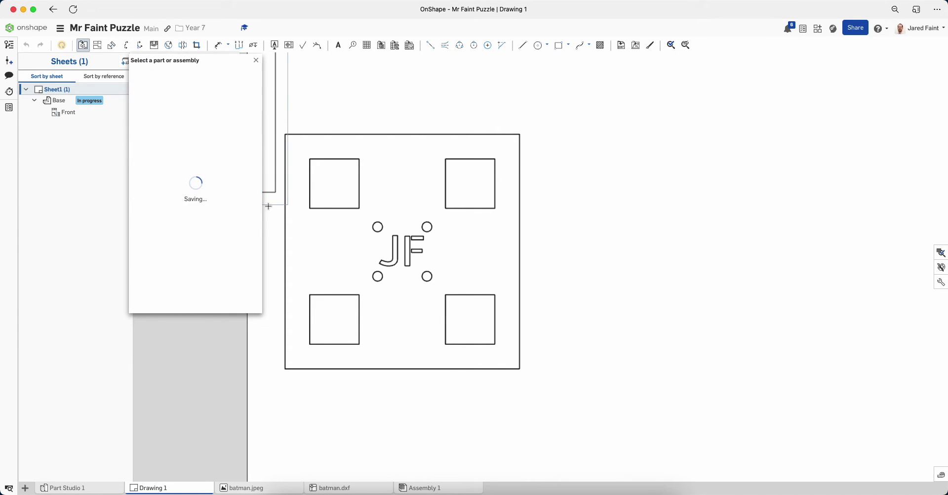
click(557, 167)
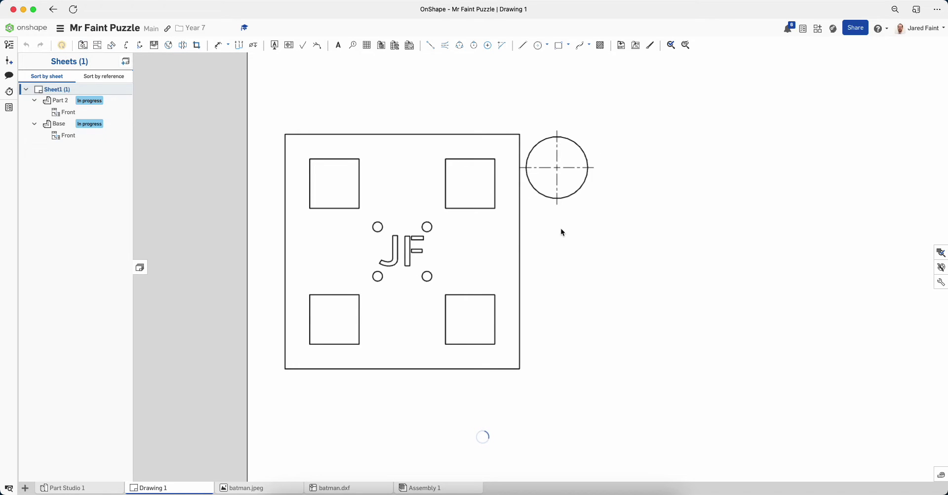
key(Escape)
Hide the automatic centermarks in Part 2's front view
right_click(564, 194)
mouse_move(588, 195)
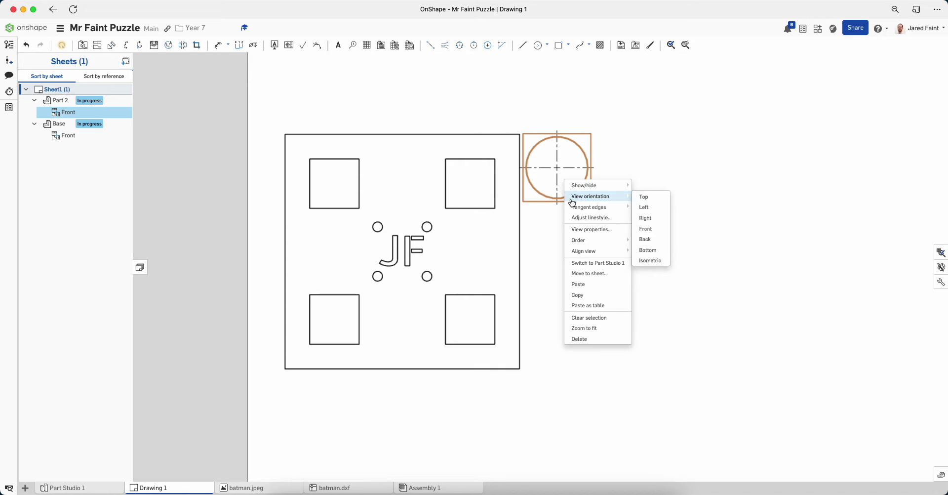
mouse_move(617, 185)
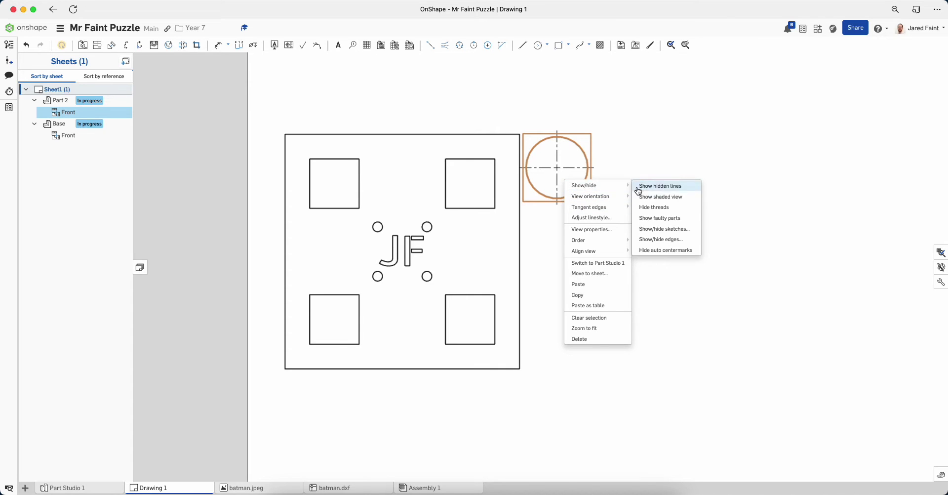
click(651, 250)
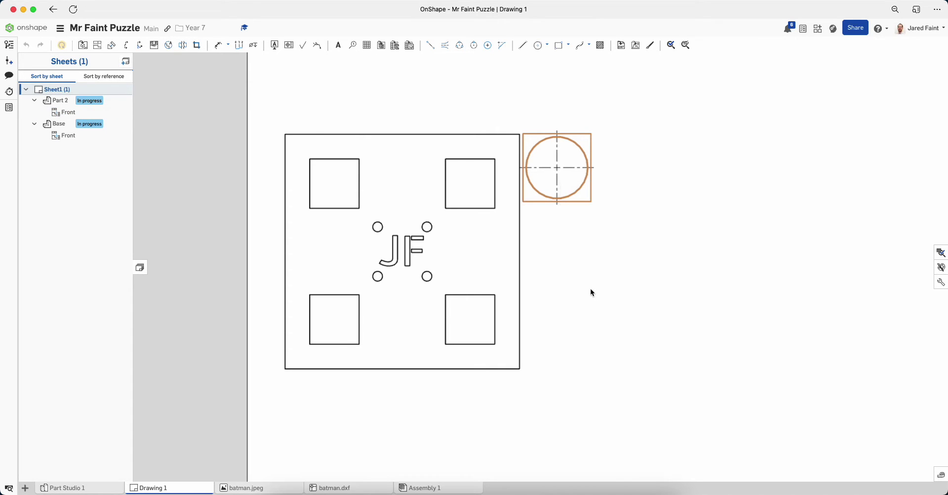
Copy and paste Part 2's view and place the duplicate directly below the original circle
click(561, 200)
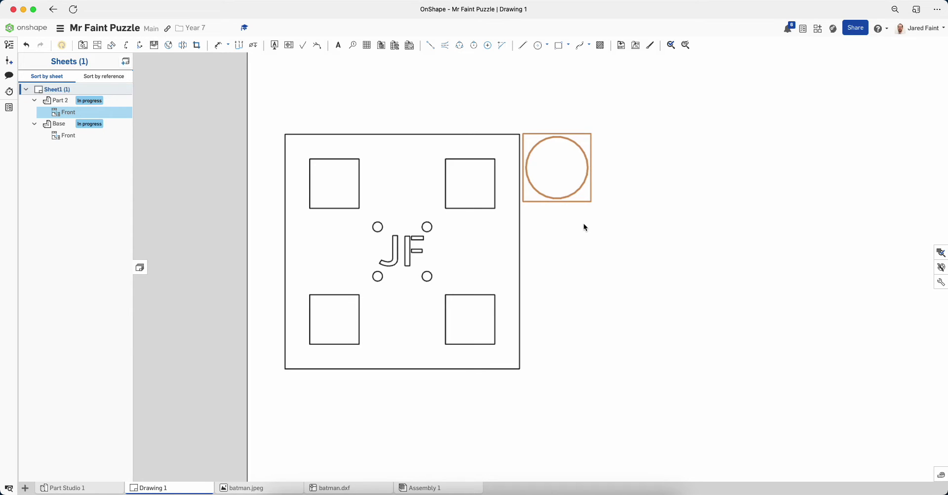
key(Delete)
click(596, 221)
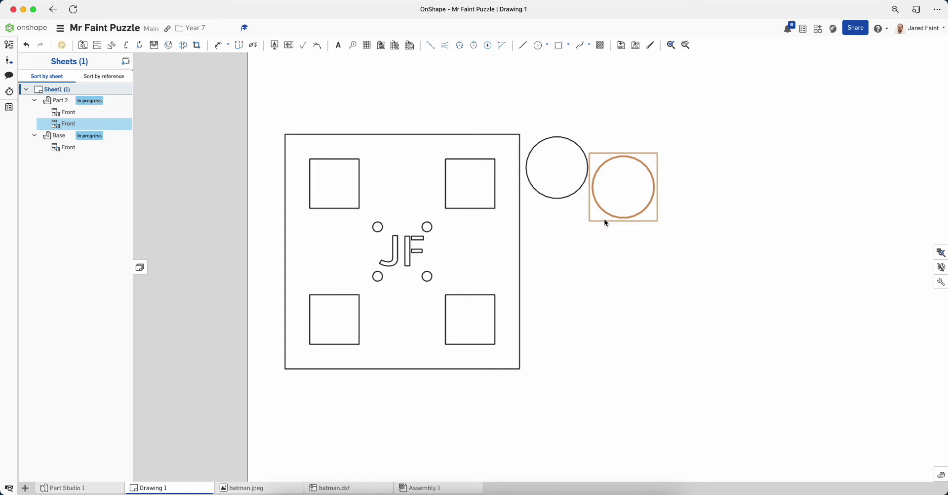
drag(609, 214, 547, 261)
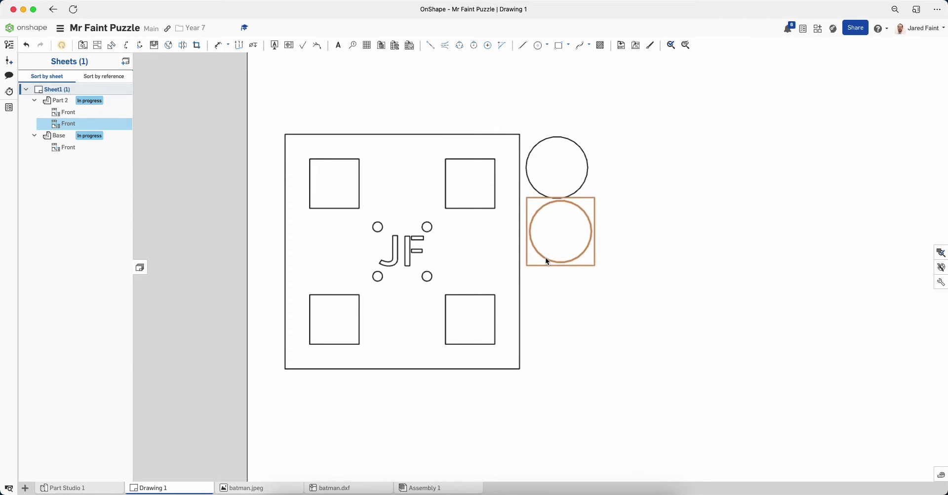
Copy both Part 2 circle views together and paste the pair to the right of the originals
mouse_move(619, 294)
mouse_down()
mouse_move(545, 187)
mouse_move(522, 120)
mouse_move(528, 133)
mouse_up()
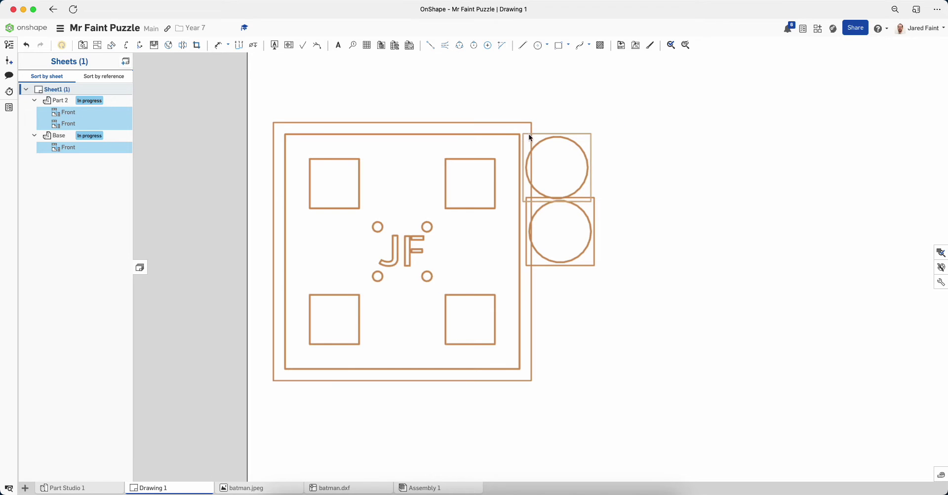
click(521, 309)
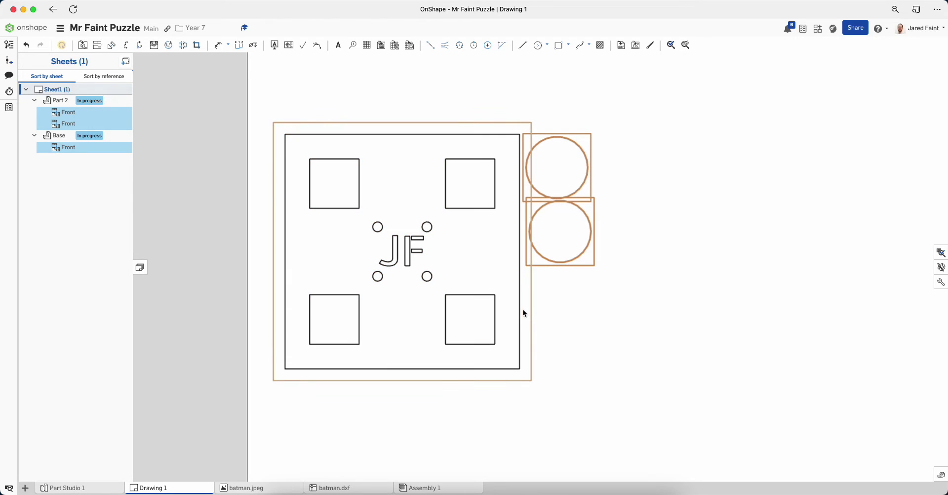
key(ctrl+v)
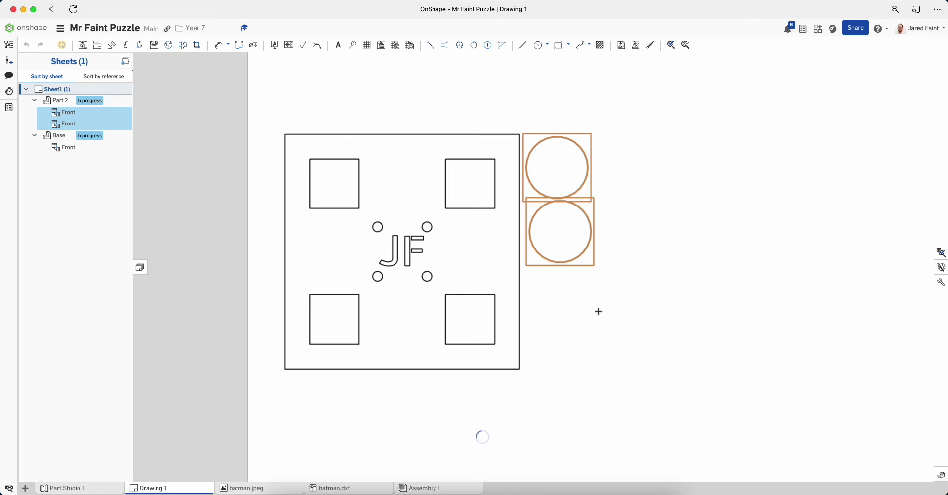
click(594, 312)
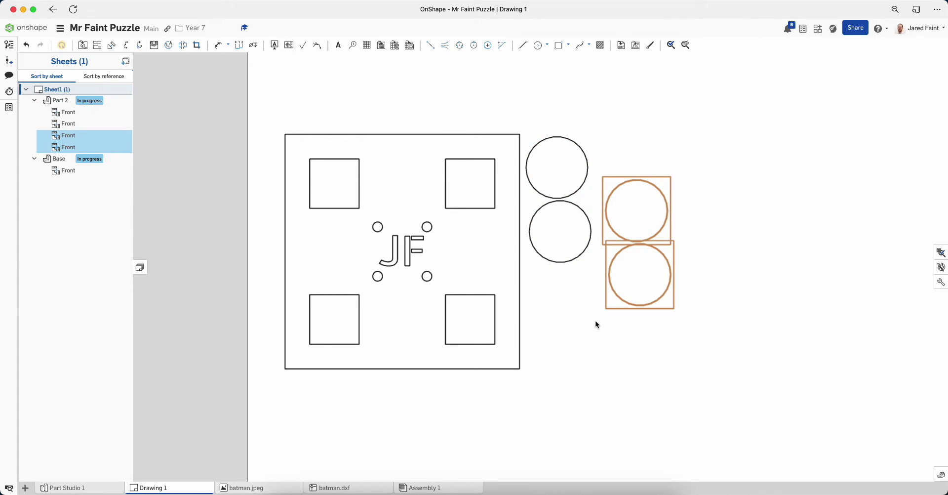
Arrange the four circle views in a vertical column close beside the Base view's right edge
click(582, 328)
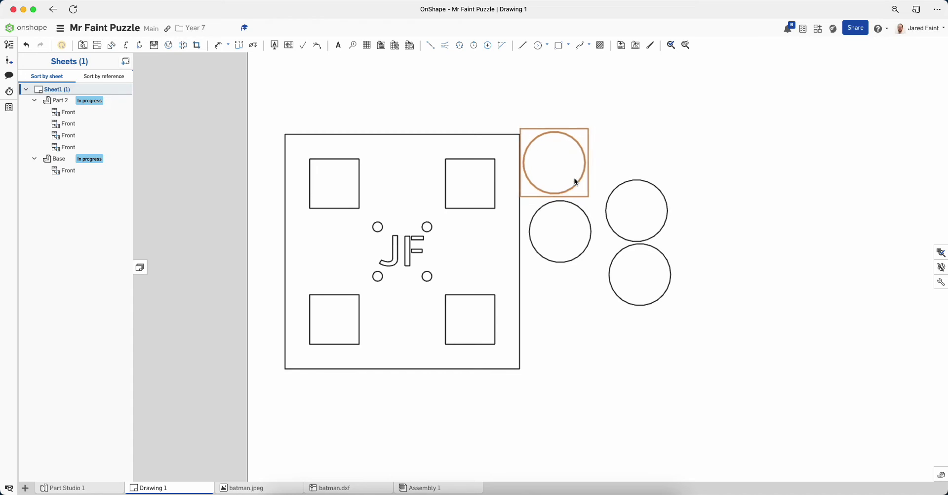
drag(588, 241, 584, 234)
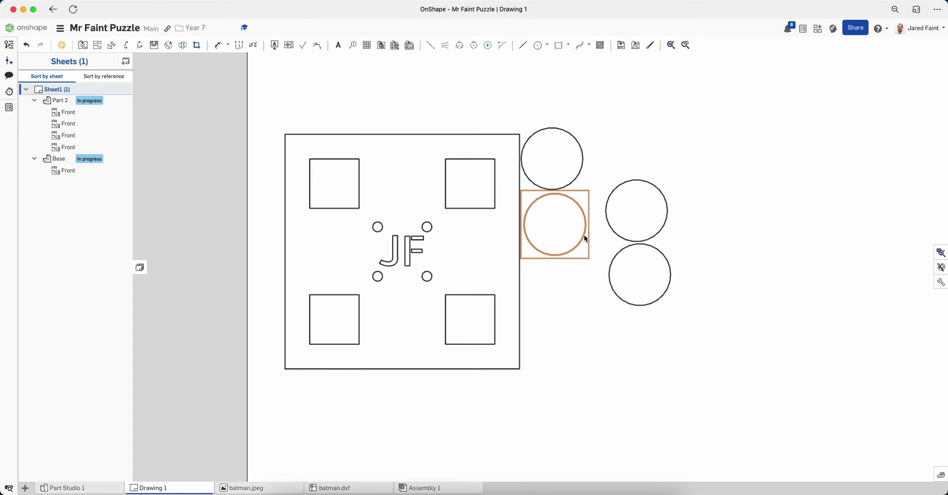
drag(615, 294, 533, 307)
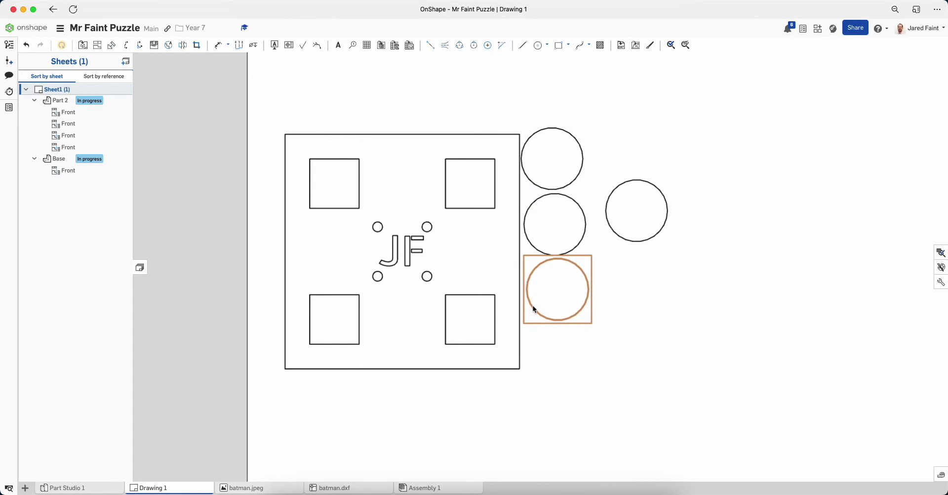
drag(632, 242, 565, 388)
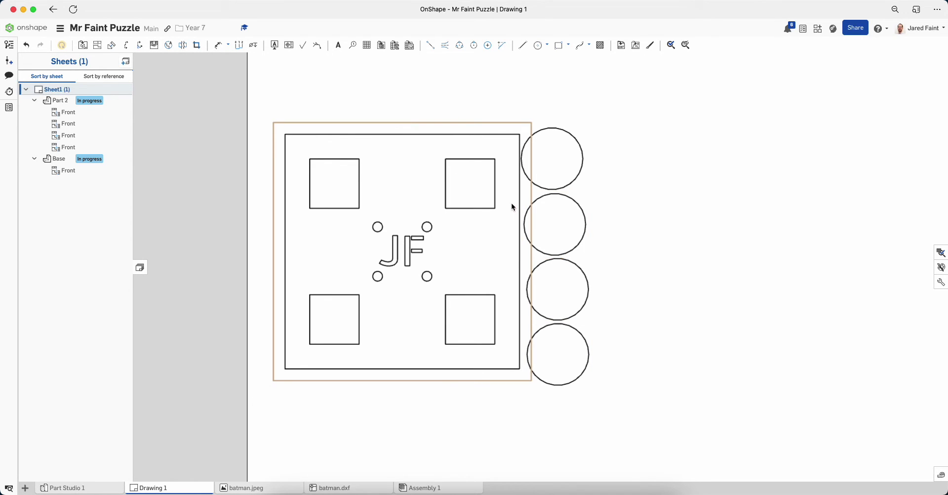
Reposition the Base view next to the column of circles and nudge the third circle clear of its edge
scroll(420, 266, up, 5)
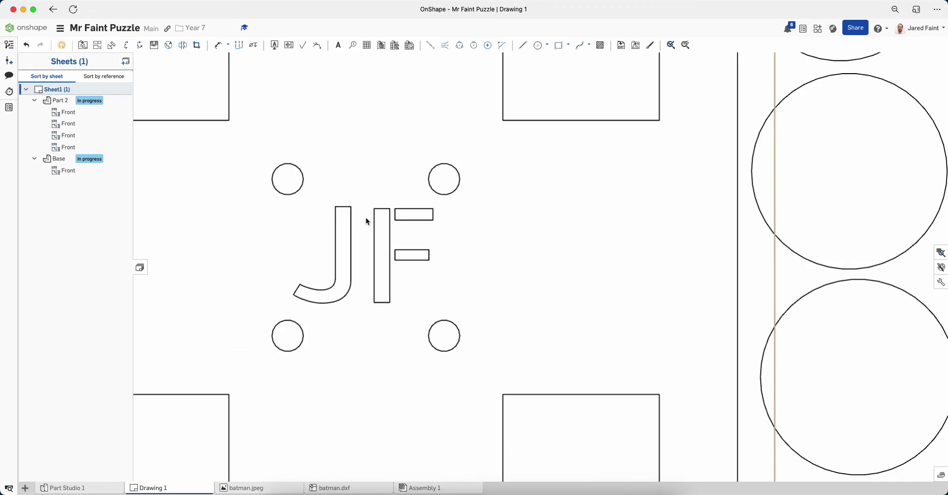
scroll(334, 221, up, 1)
right_drag(286, 199, 380, 256)
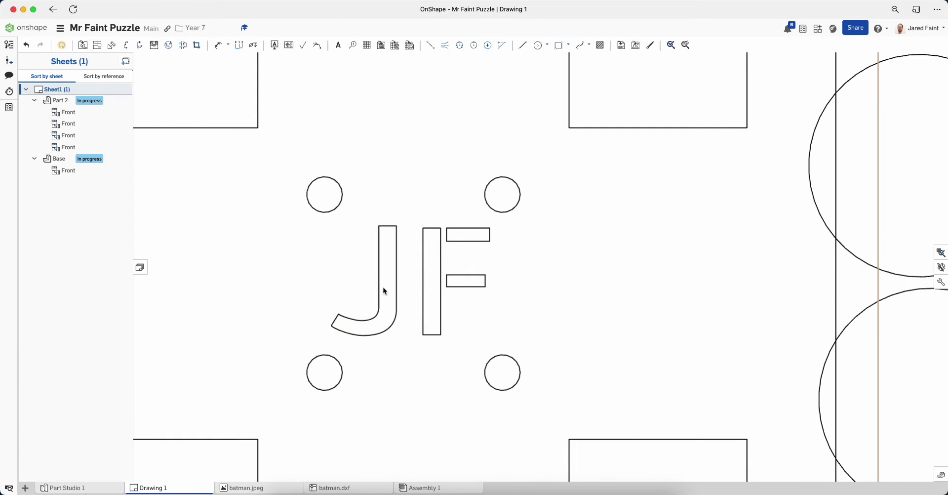
scroll(427, 273, down, 6)
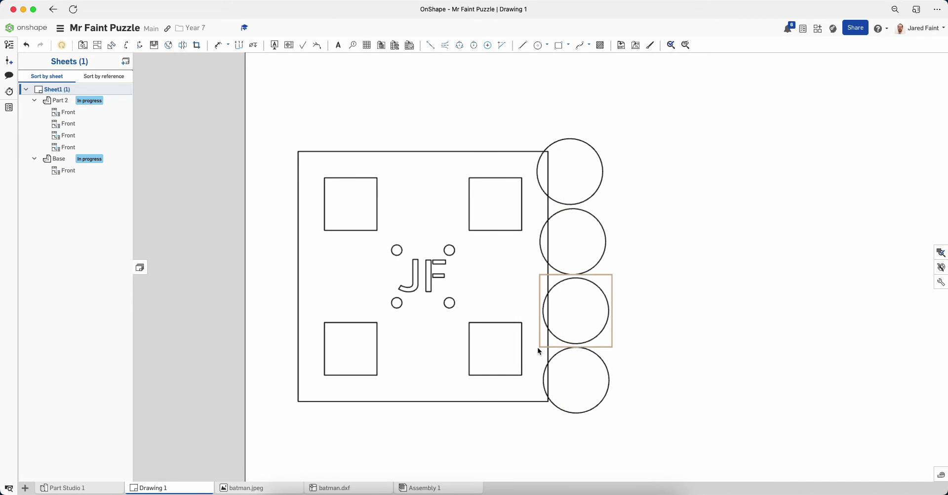
drag(504, 361, 493, 359)
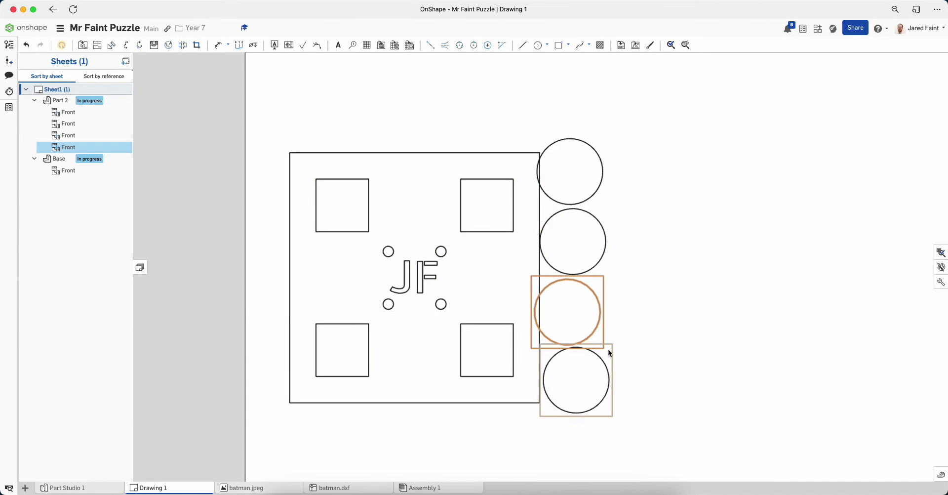
Adjust the linestyle of the JF lettering edges in the Base view to blue (0000FF)
right_click(402, 291)
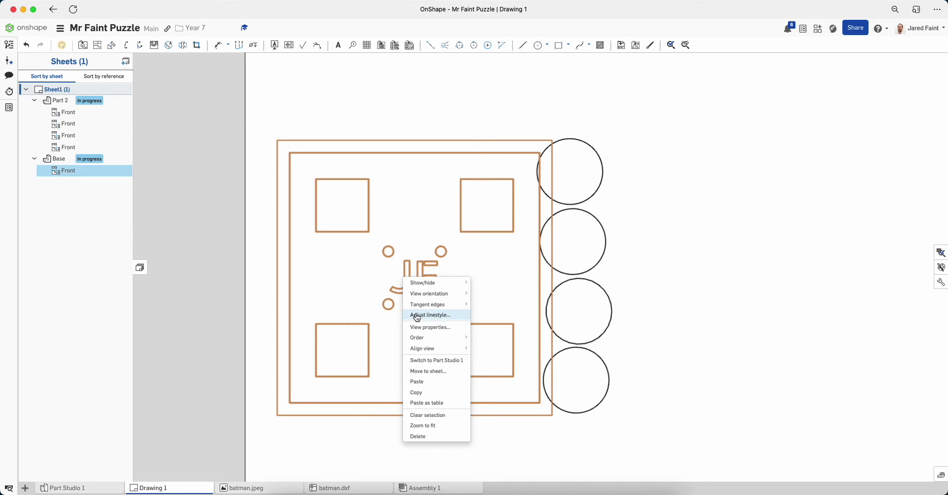
click(415, 314)
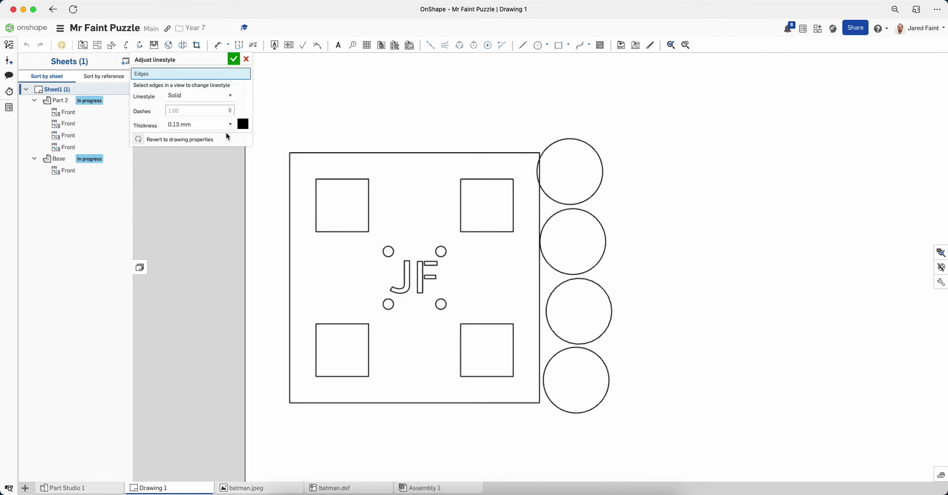
scroll(390, 257, up, 5)
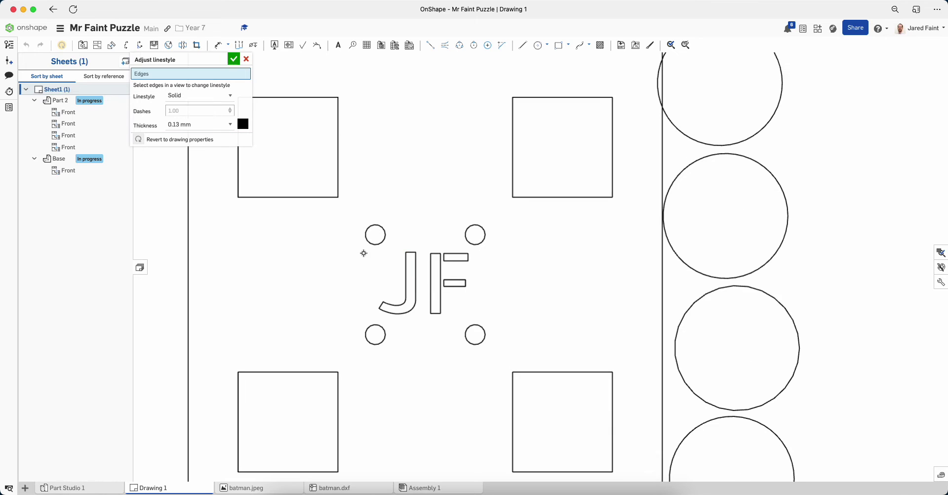
drag(364, 253, 478, 320)
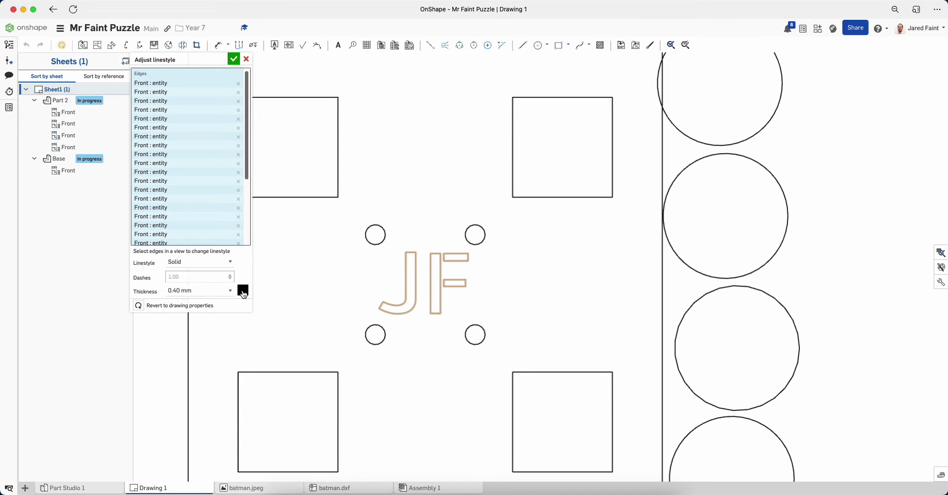
click(243, 291)
click(252, 331)
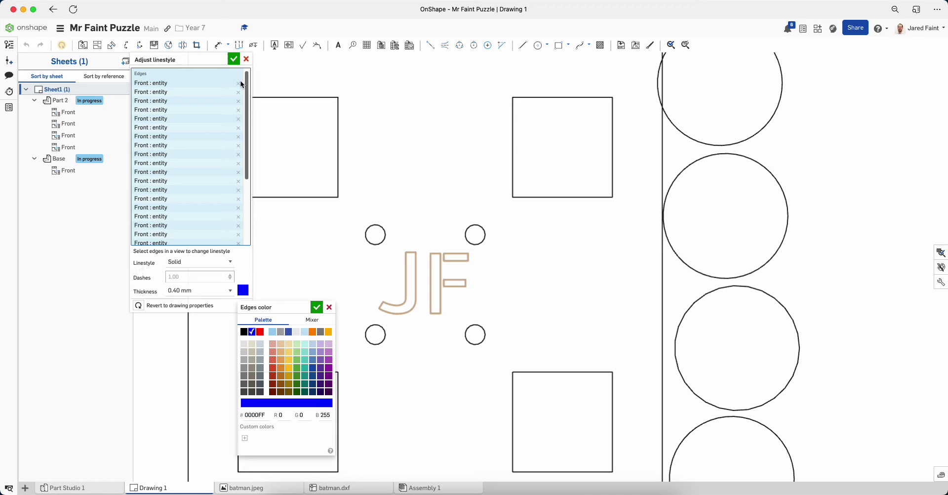
click(233, 59)
Shift the uppermost circle view slightly right, clear of the Base view's outline
scroll(291, 269, down, 2)
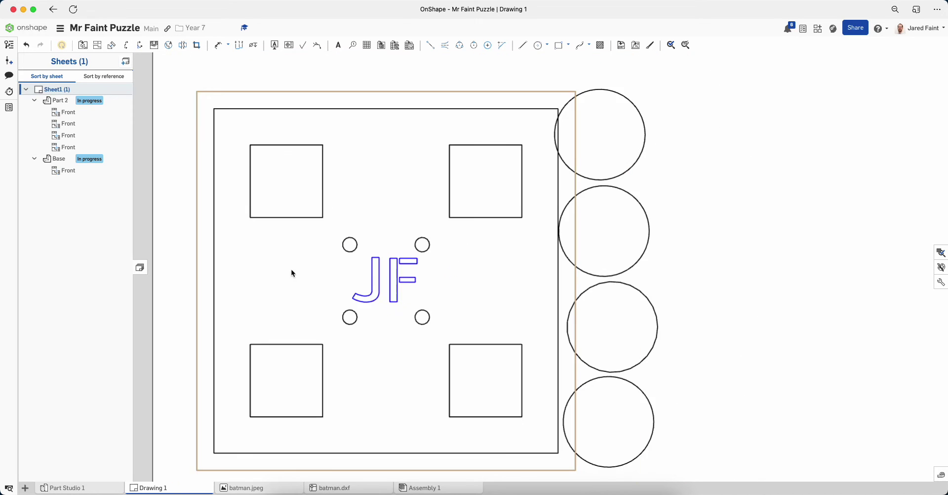
scroll(294, 271, down, 1)
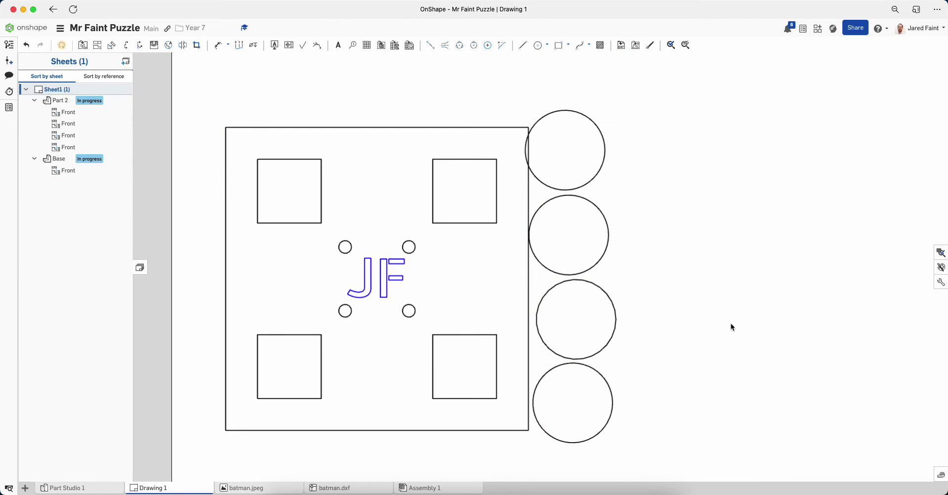
scroll(572, 296, down, 2)
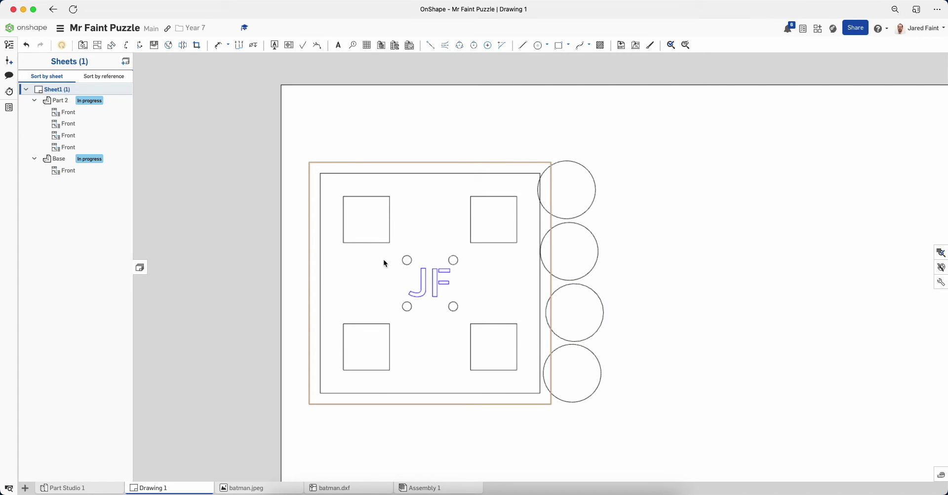
mouse_move(577, 216)
mouse_down()
mouse_move(440, 244)
mouse_move(656, 228)
mouse_move(584, 217)
mouse_up()
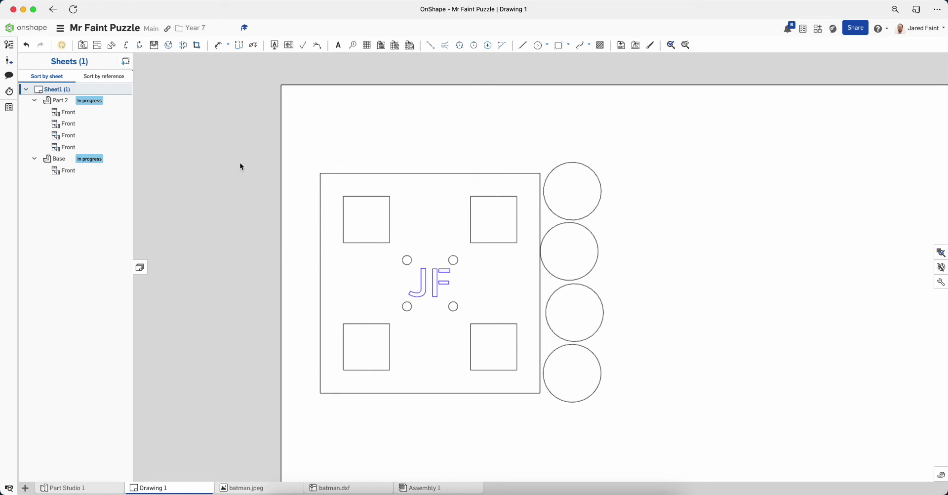
Insert a 1:1 front view of the whole Part Studio 1 to the right of the circles, without projected views
scroll(399, 246, down, 4)
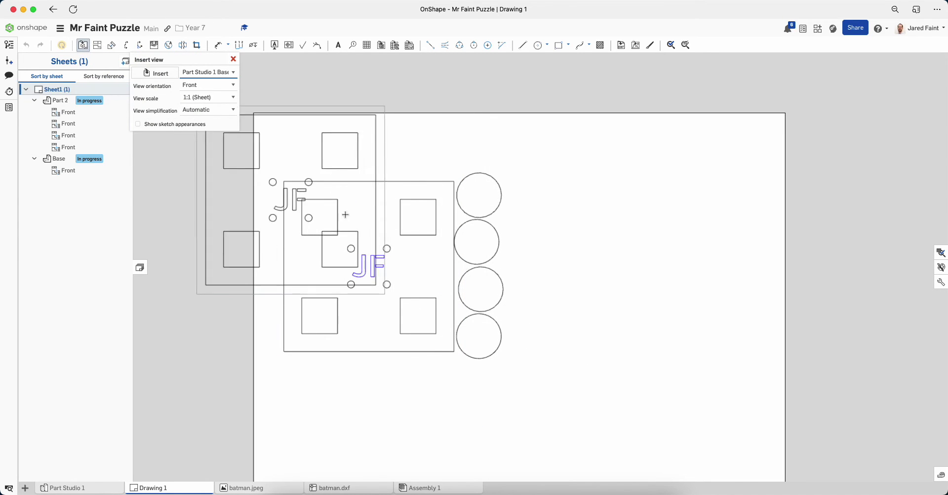
click(165, 74)
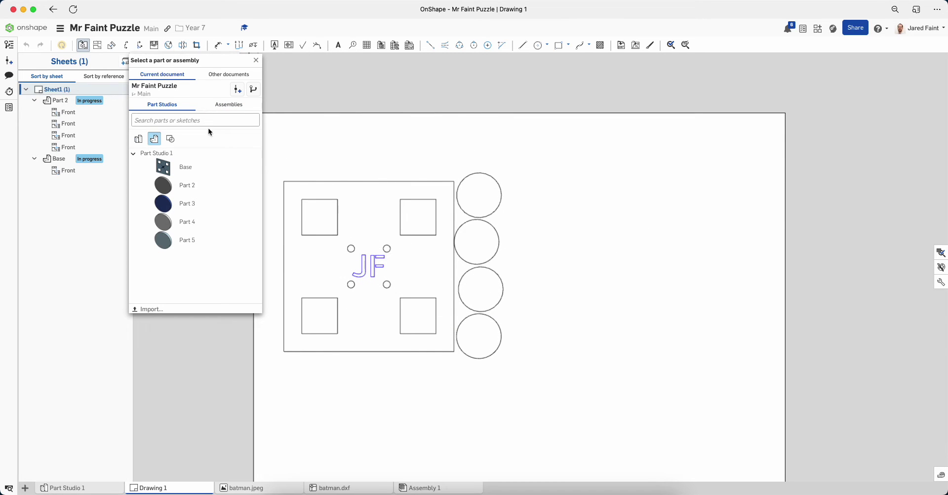
click(138, 141)
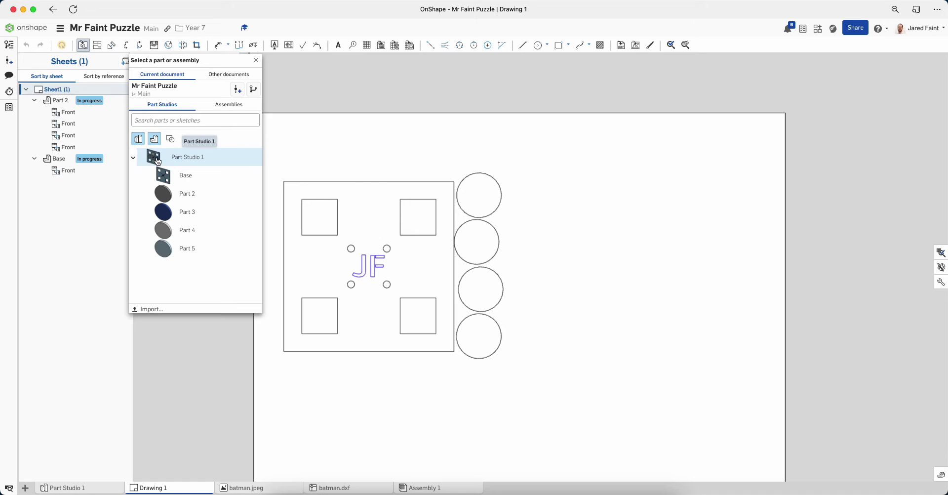
click(157, 158)
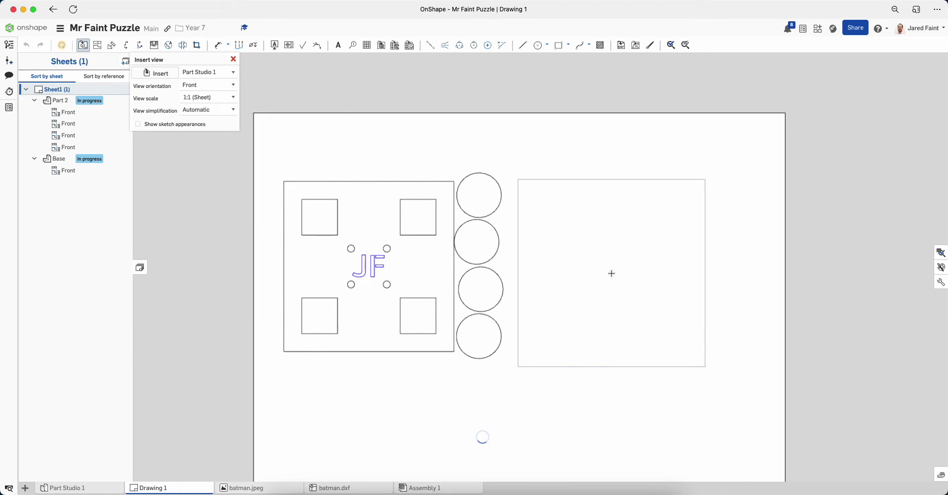
click(630, 267)
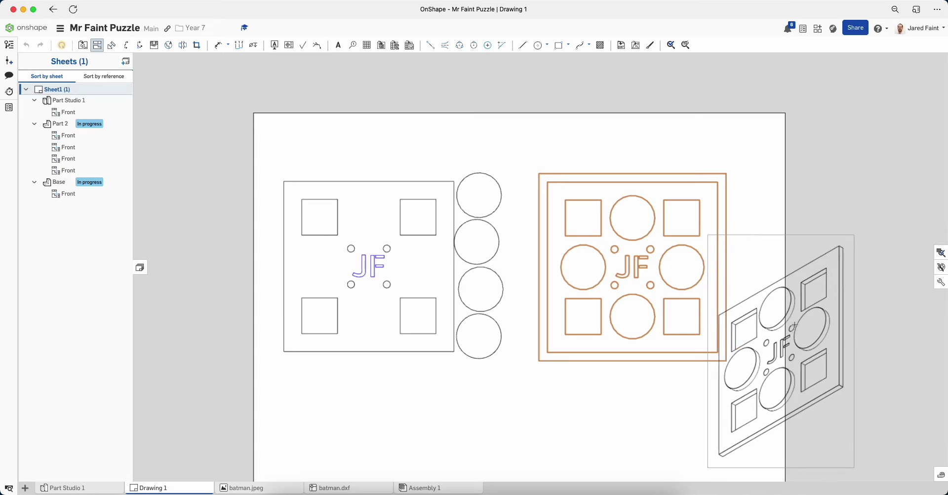
key(Escape)
Adjust the linestyle of all JF lettering edges in the Part Studio 1 view to blue (0000FF)
scroll(653, 277, up, 8)
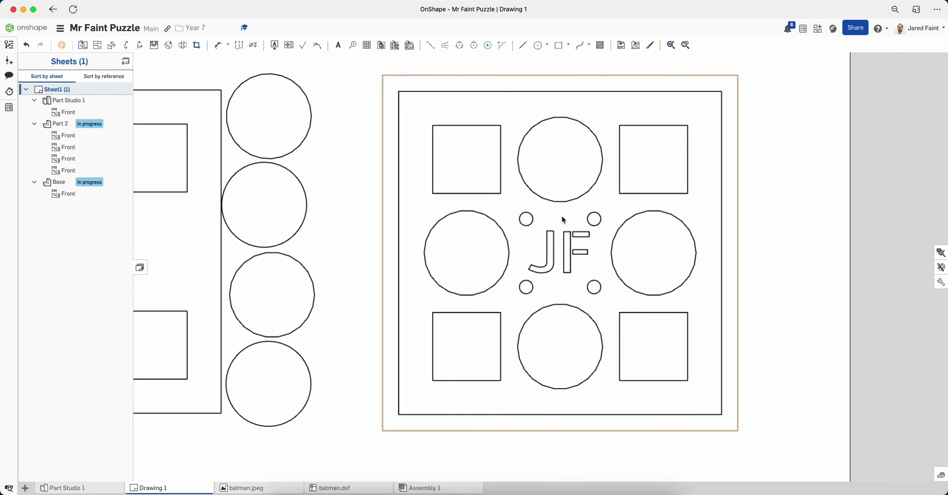
right_click(530, 242)
mouse_move(531, 244)
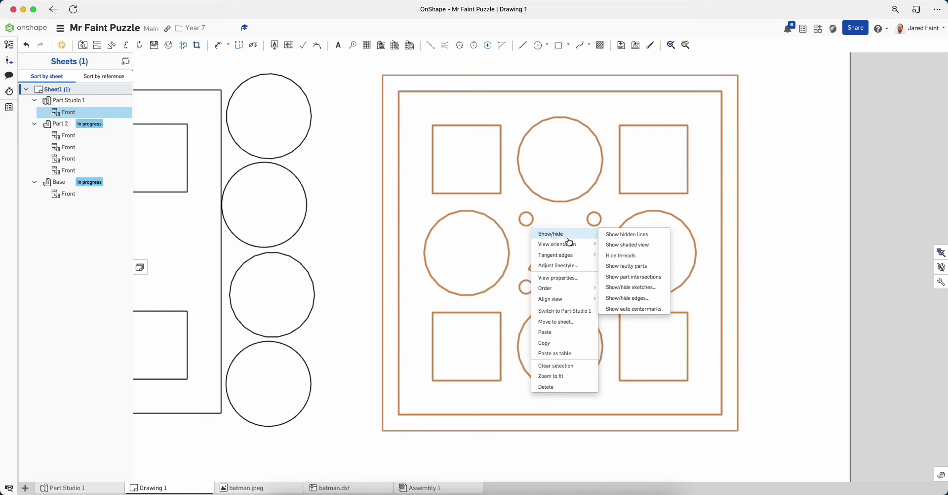
click(561, 266)
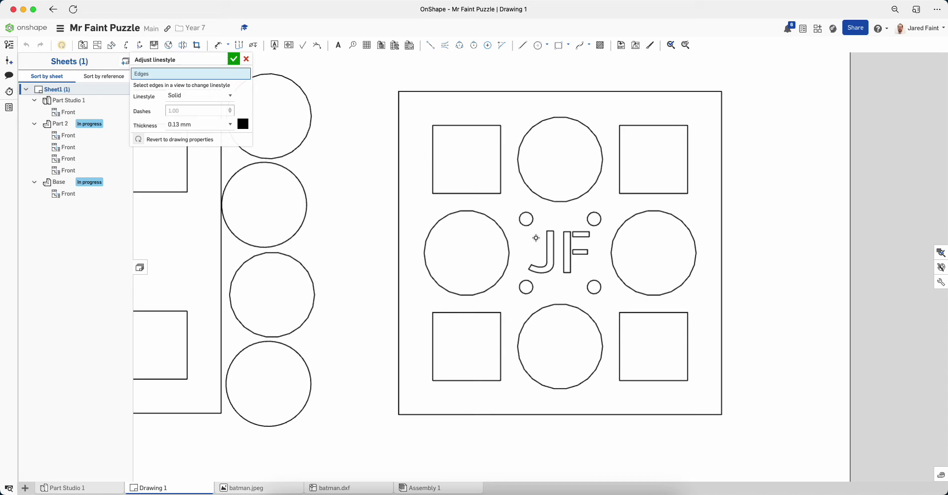
drag(525, 232, 598, 278)
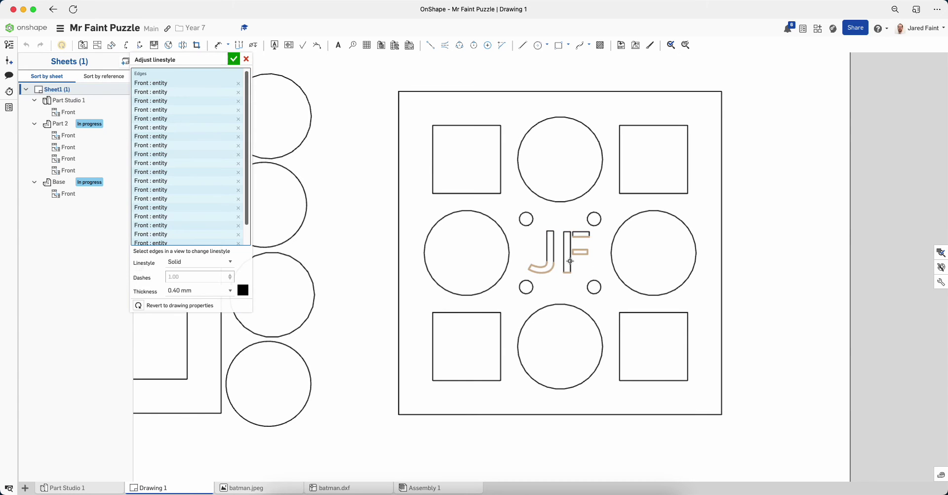
click(549, 247)
click(552, 236)
scroll(550, 228, up, 3)
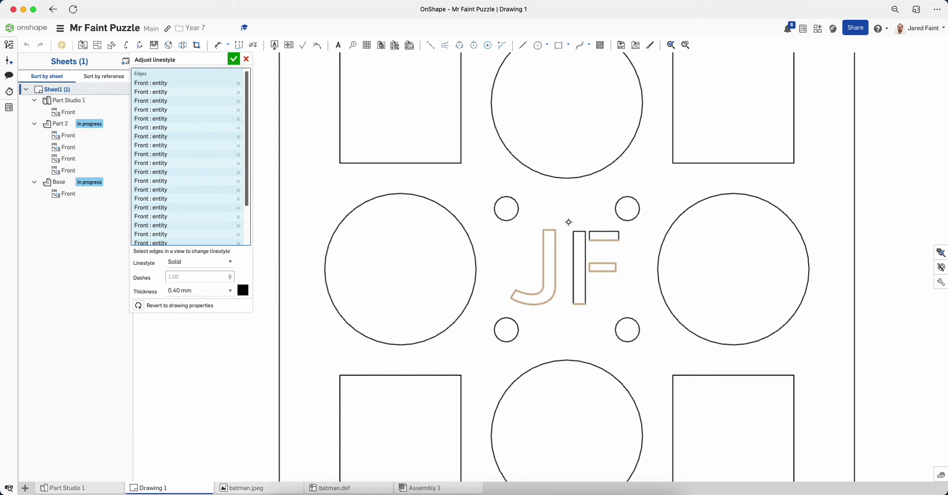
drag(568, 221, 588, 299)
click(573, 262)
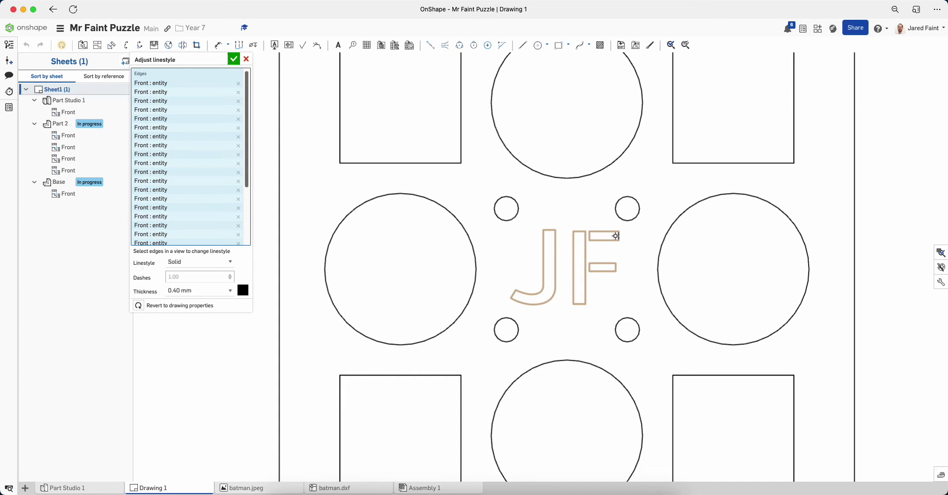
click(620, 236)
scroll(533, 251, down, 3)
click(242, 290)
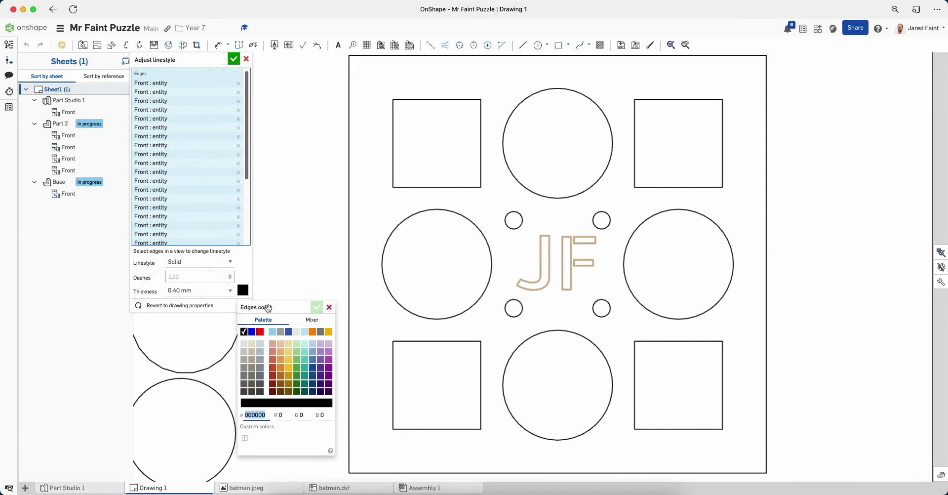
click(252, 332)
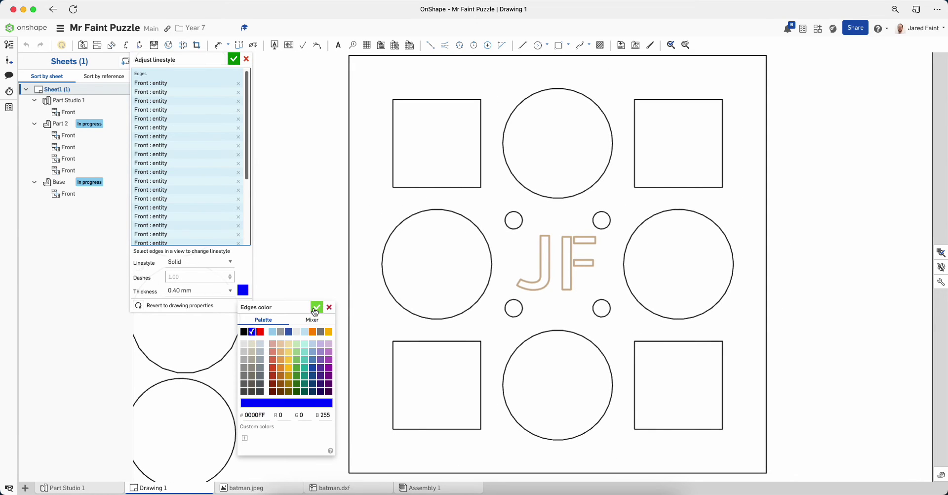
click(316, 307)
click(234, 59)
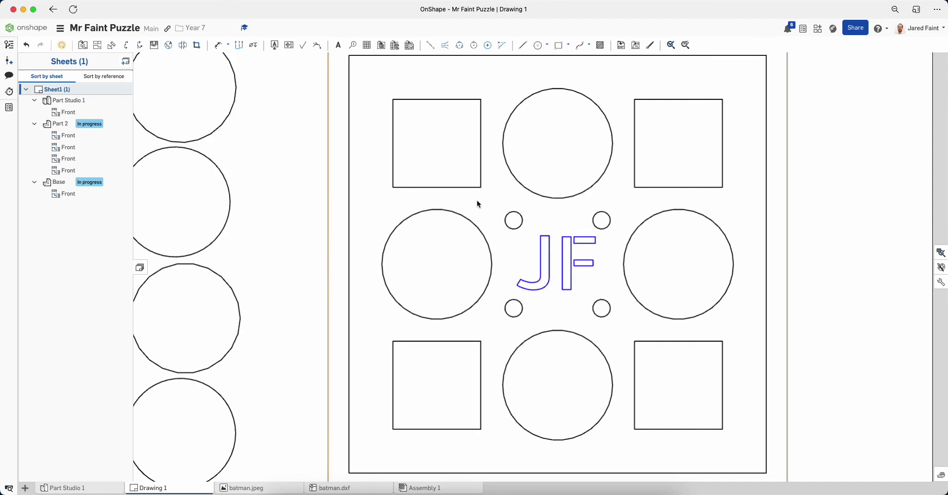
Adjust the linestyle of the four large circle edges in the Part Studio 1 view to red
scroll(558, 202, down, 2)
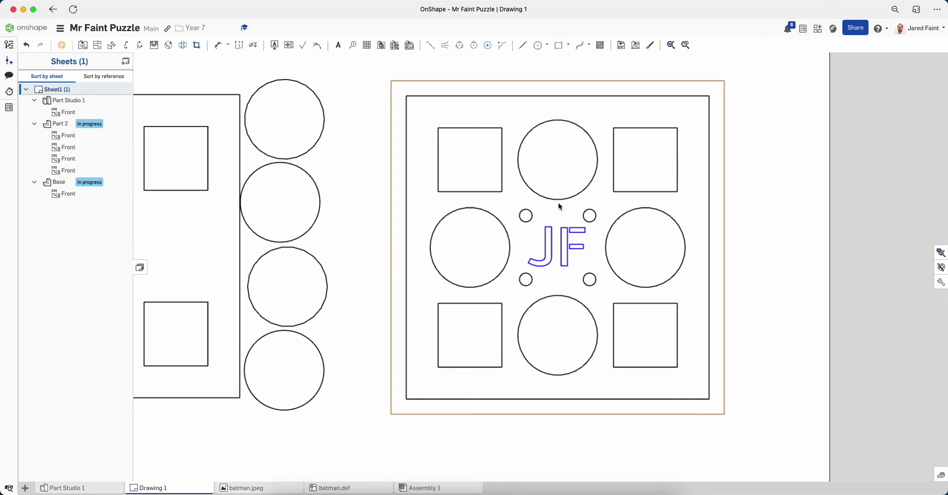
right_click(527, 232)
mouse_move(544, 240)
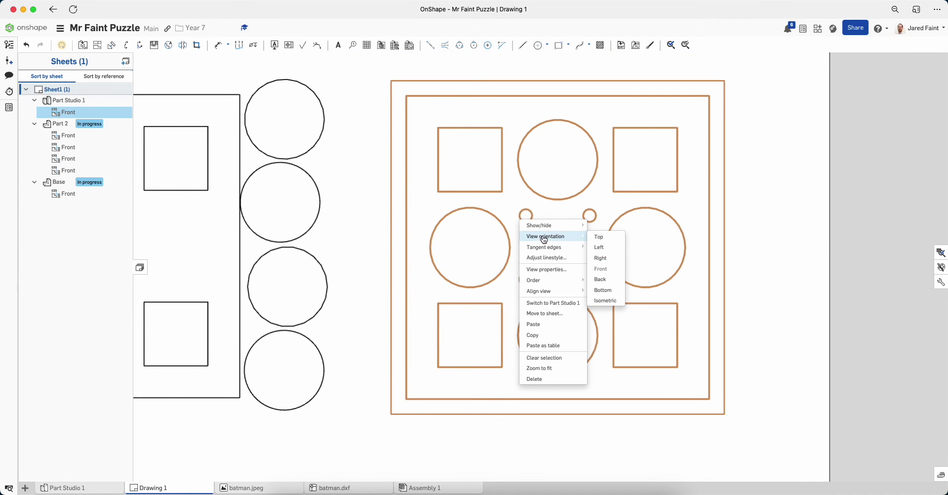
click(545, 257)
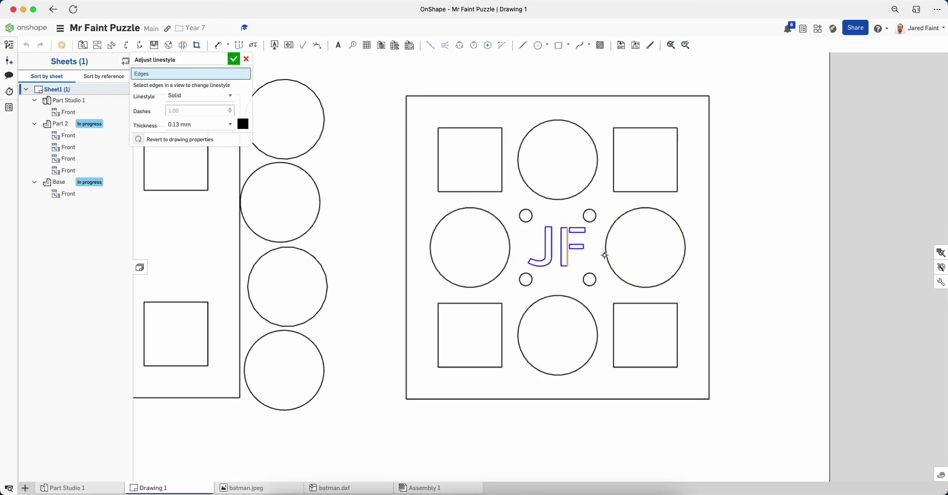
click(492, 279)
click(557, 299)
click(622, 282)
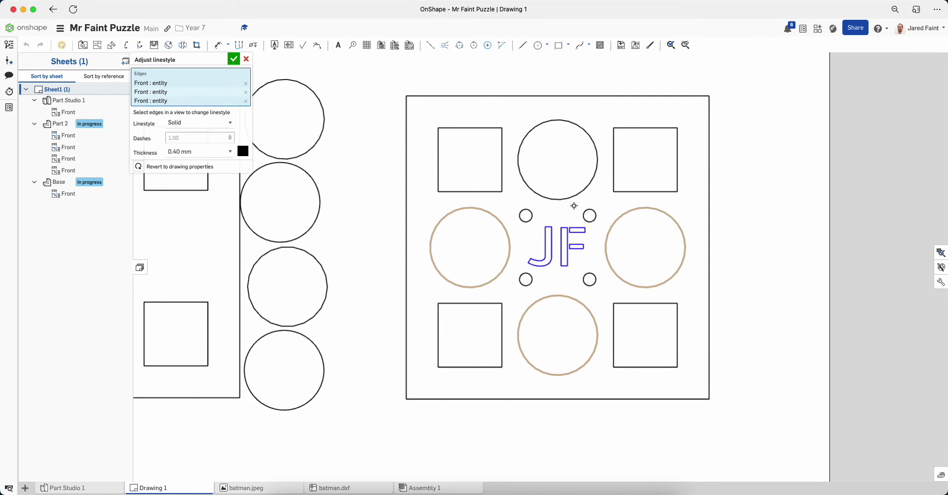
click(570, 198)
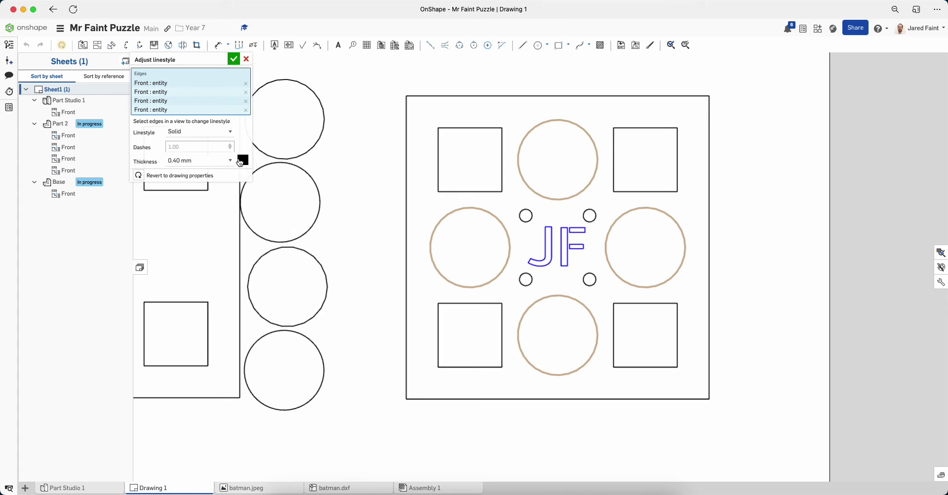
click(243, 160)
click(260, 202)
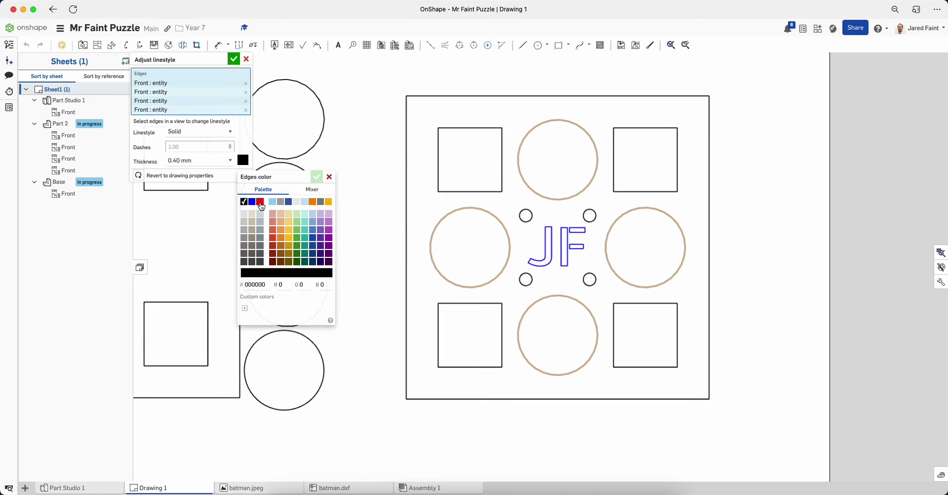
click(316, 177)
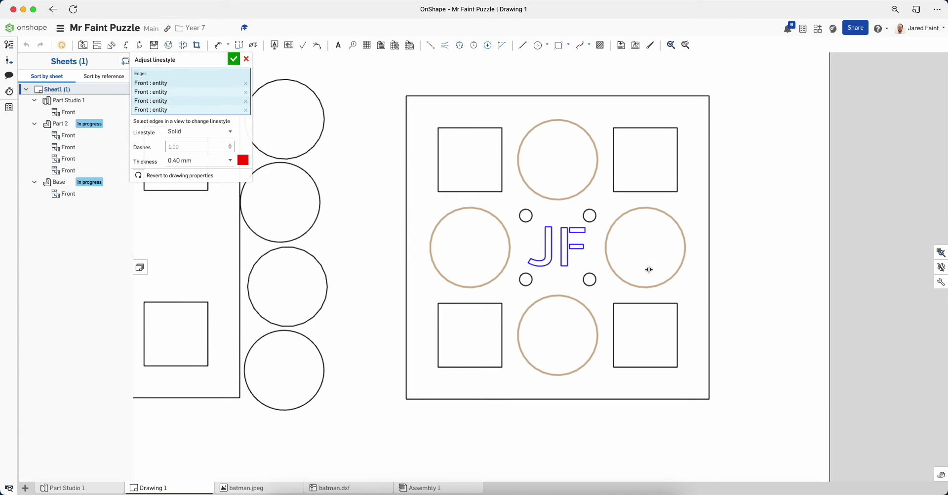
click(233, 59)
scroll(543, 220, down, 2)
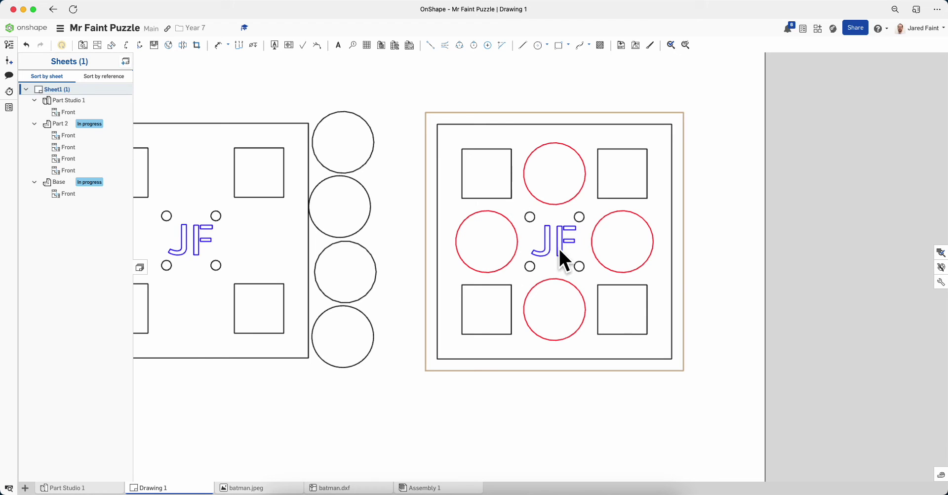
scroll(485, 215, down, 4)
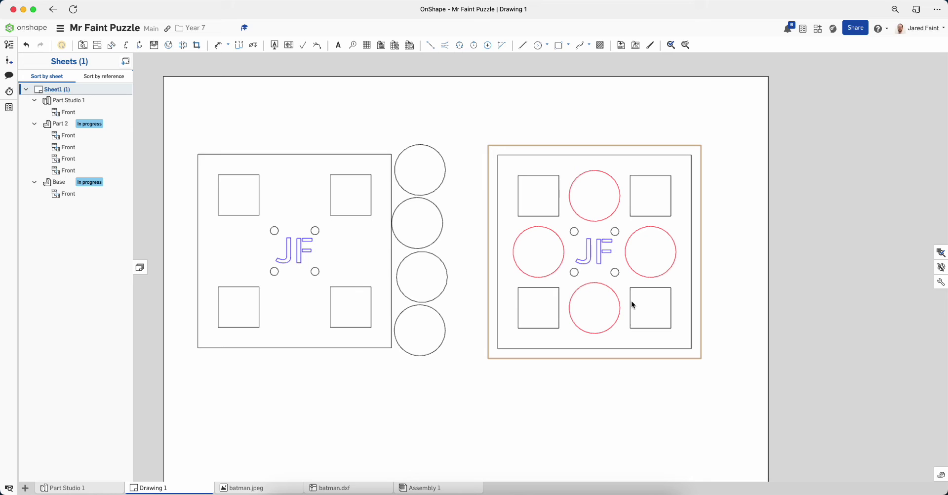
drag(487, 402, 410, 186)
click(464, 392)
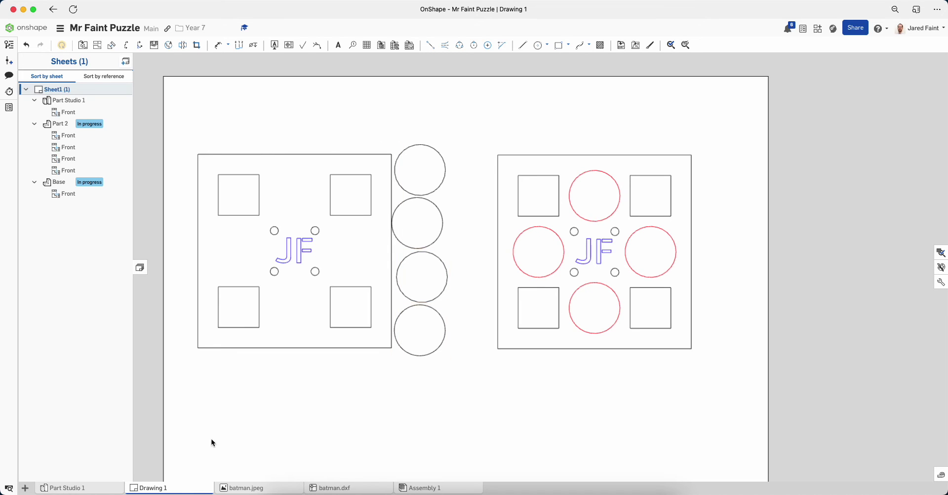
Rename the Drawing 1 tab with the owner's title and surname followed by DXF
right_click(159, 489)
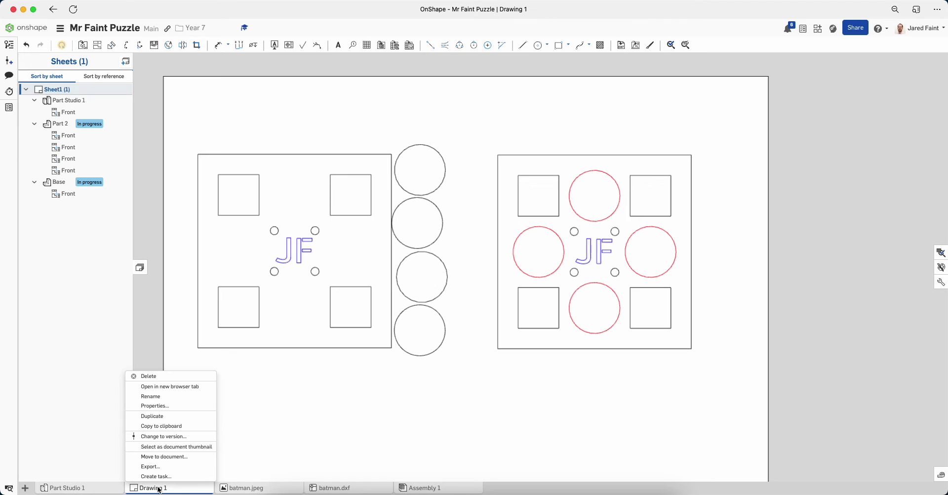
click(161, 396)
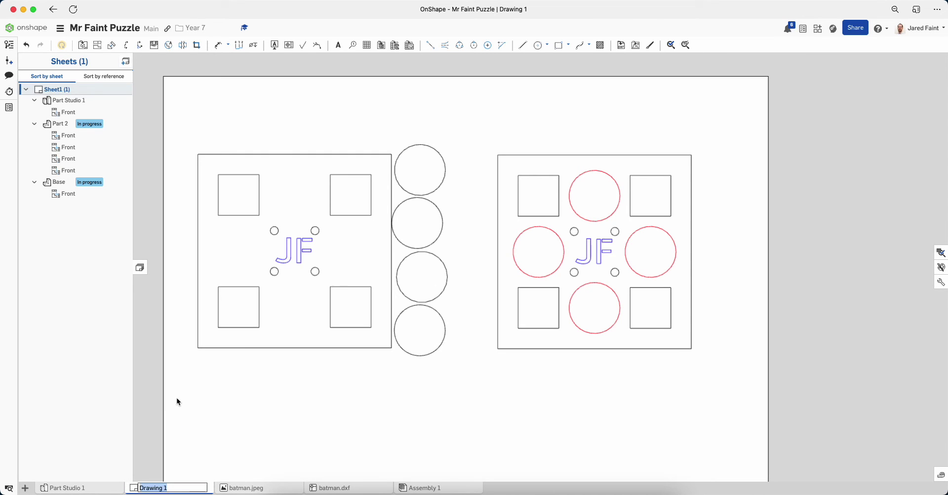
text(Mr Fai)
key(Return)
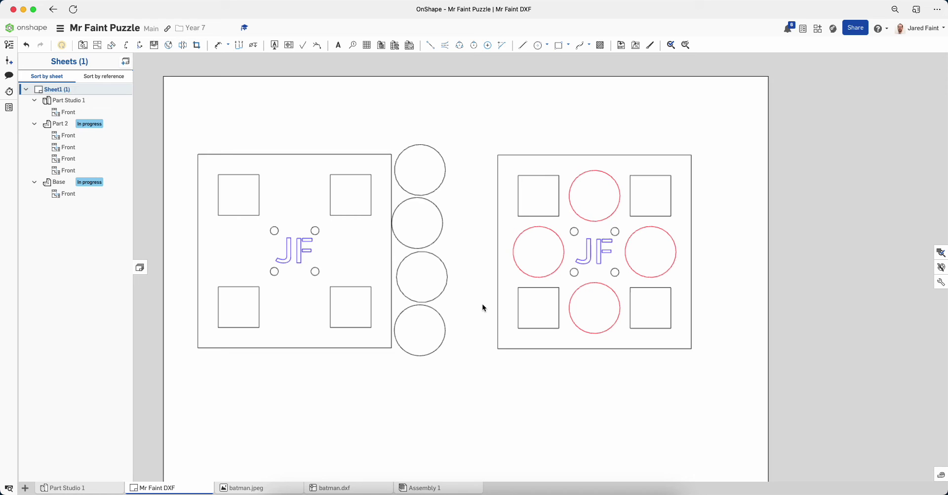
In Part Studio 1's Cut outs sketch, draw a rectangle centred on the origin around the 95 mm square, 107 mm wide
click(64, 488)
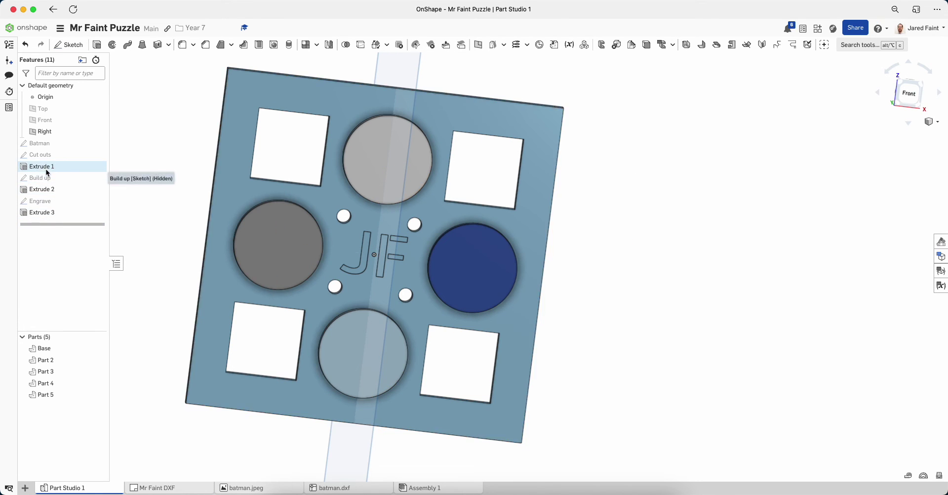
double_click(43, 155)
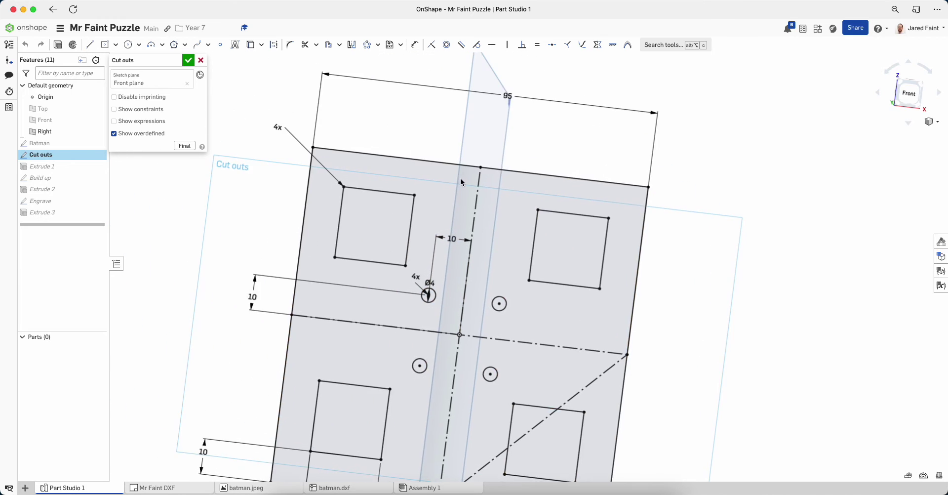
drag(483, 131, 484, 156)
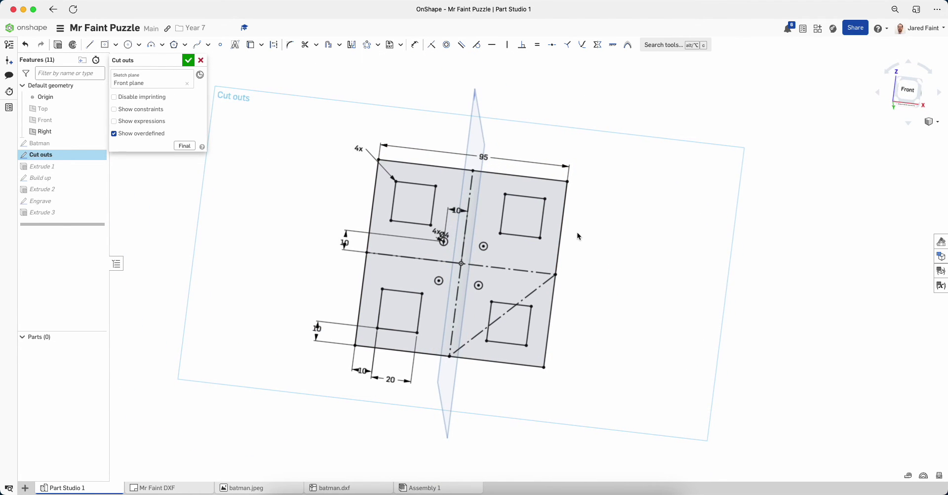
key(n)
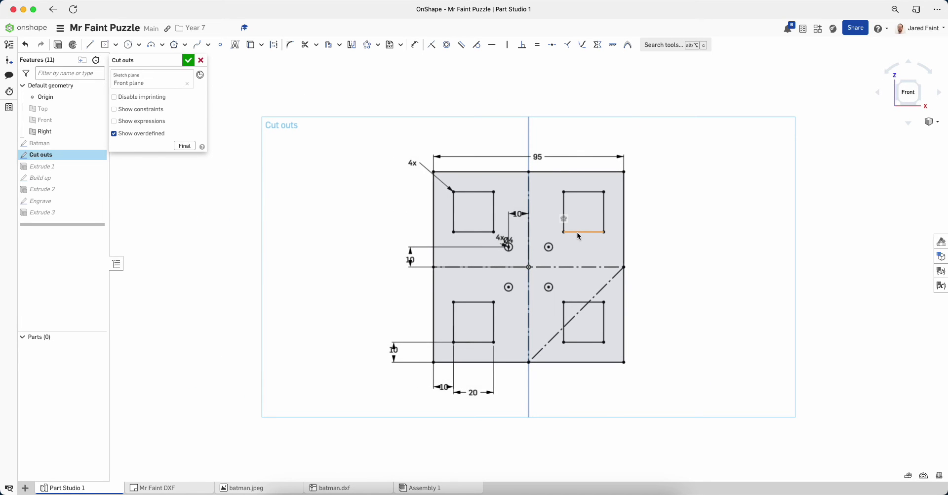
scroll(575, 163, up, 2)
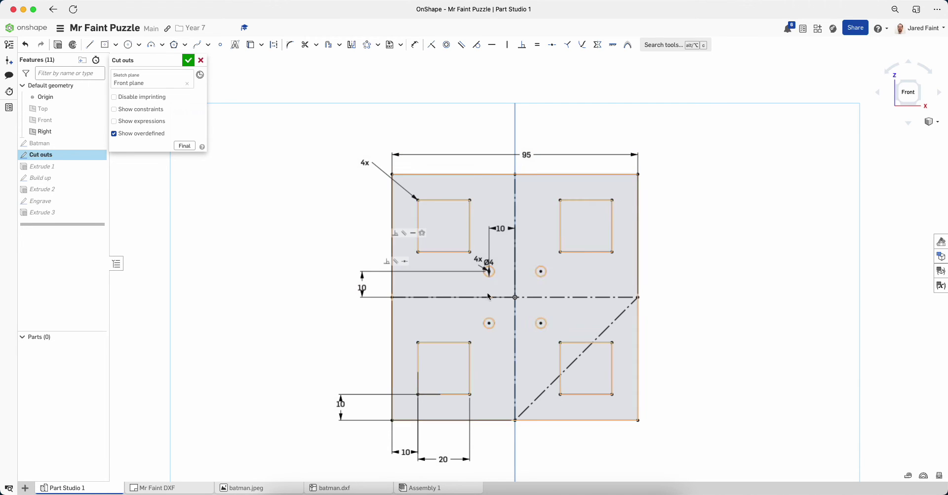
scroll(486, 292, down, 1)
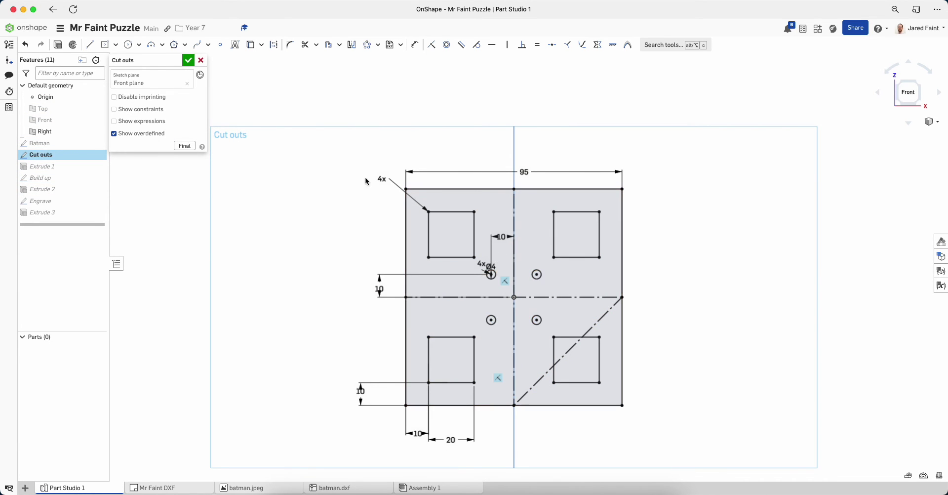
click(105, 46)
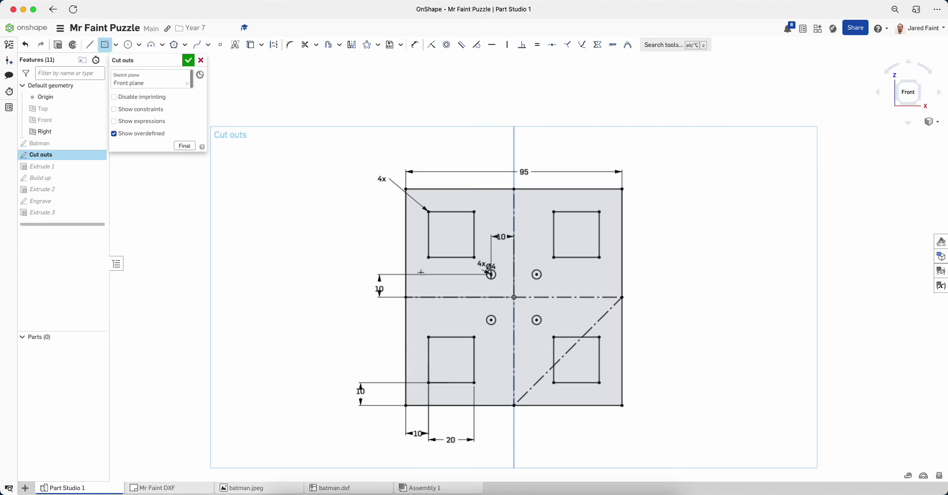
click(514, 297)
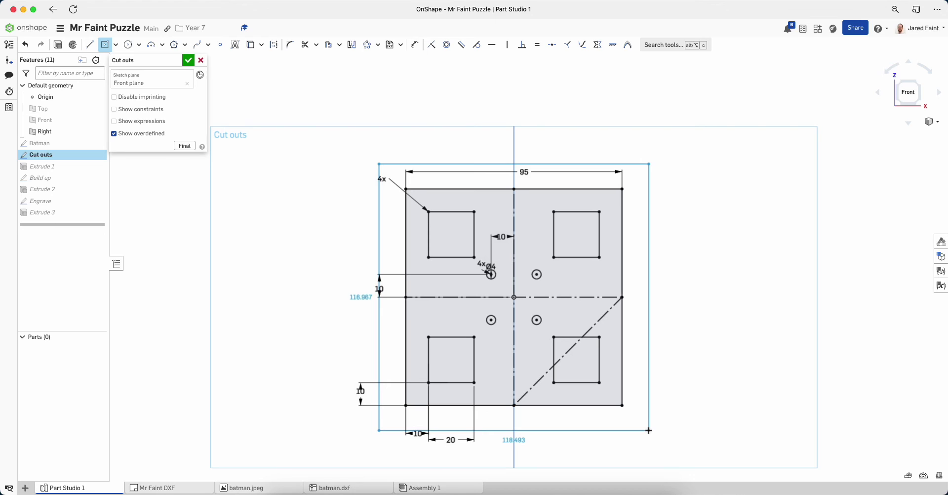
click(649, 430)
text(107)
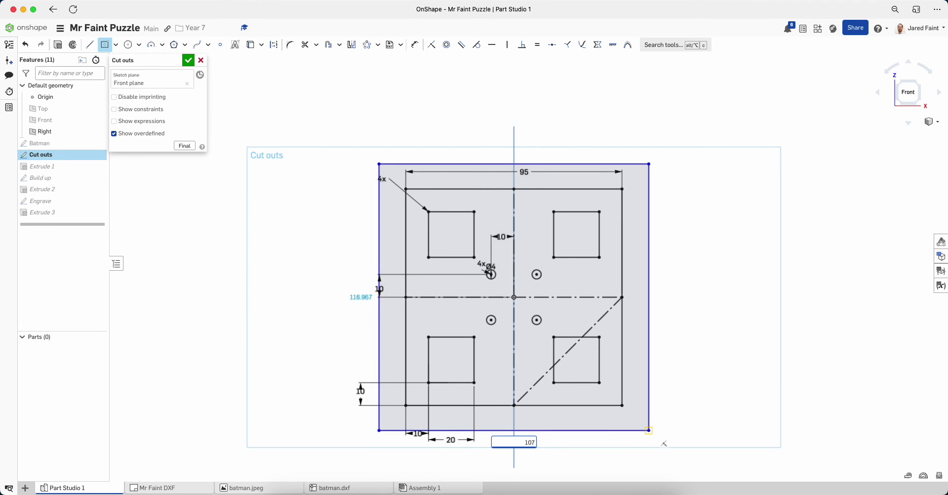
key(Tab)
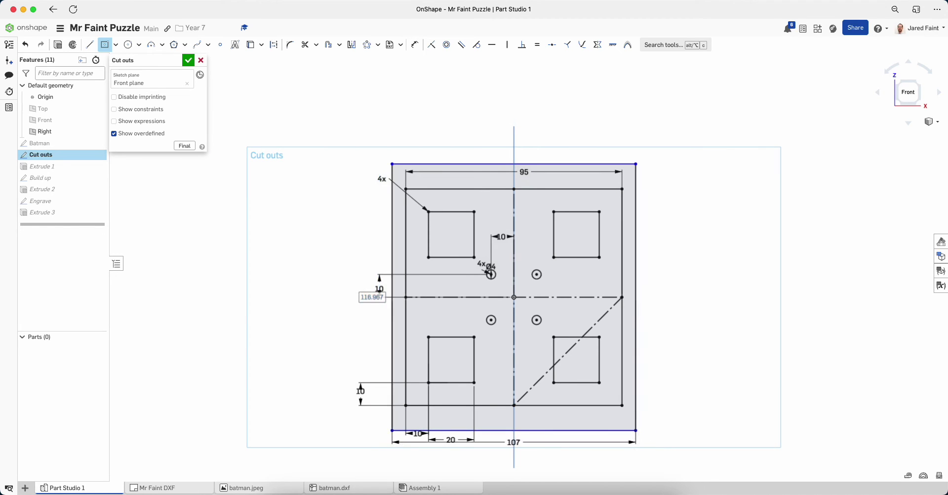
Make the outer rectangle's sides equal, move its width dimension above the square, and accept the Cut outs sketch
key(e)
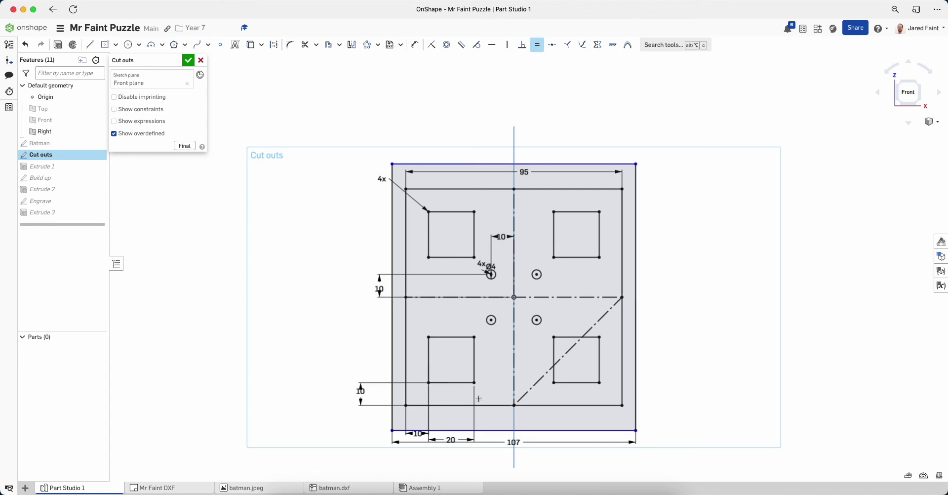
click(391, 360)
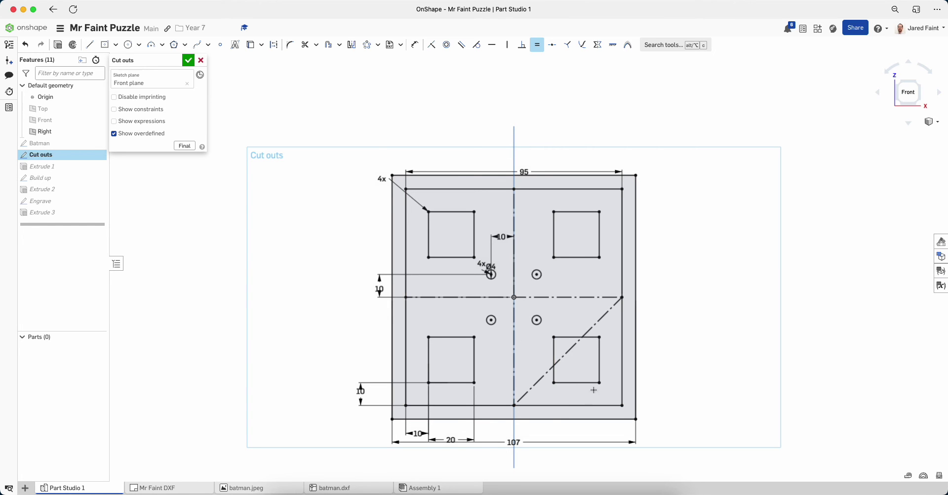
key(Escape)
drag(514, 441, 506, 159)
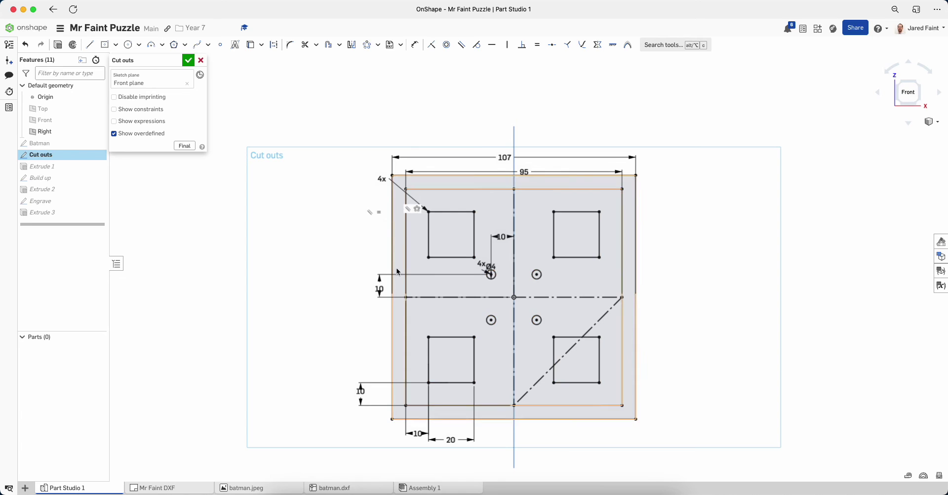
click(188, 61)
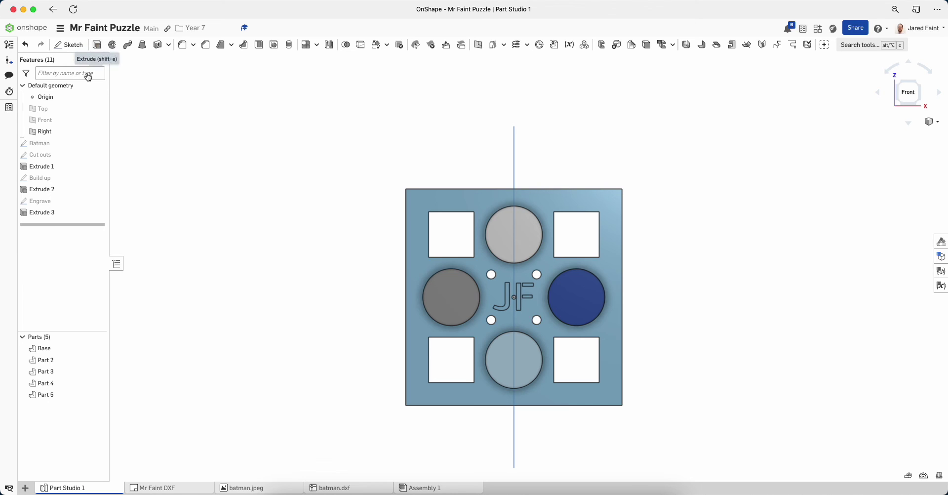
Show the Cut outs sketch and extrude its outer border region 25 mm, added to the Base
click(97, 155)
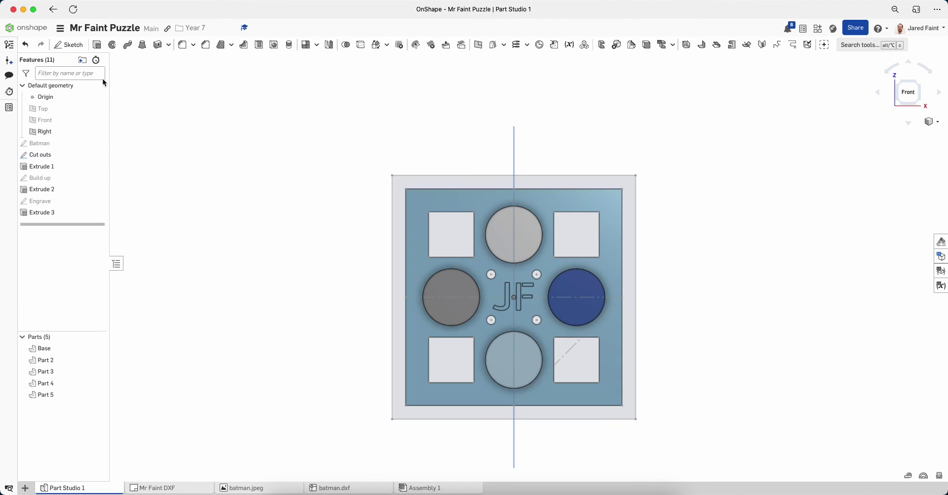
click(97, 45)
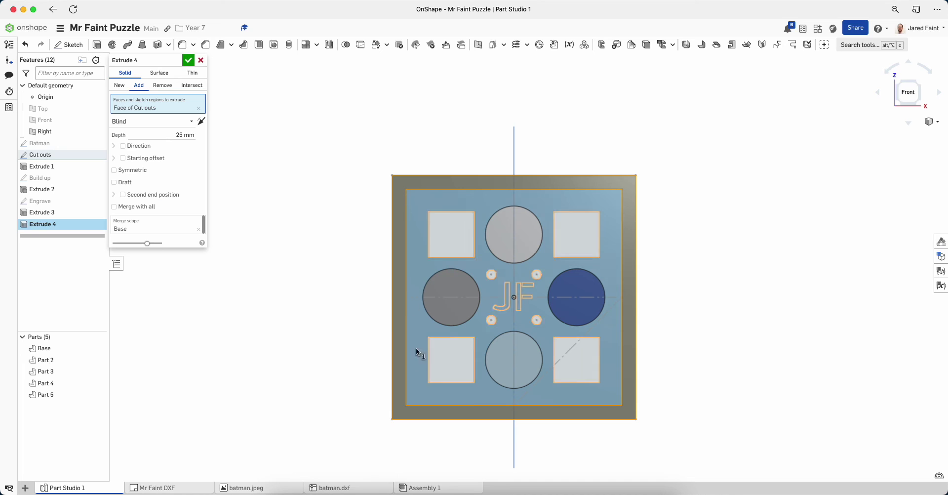
click(188, 59)
right_drag(470, 387, 454, 365)
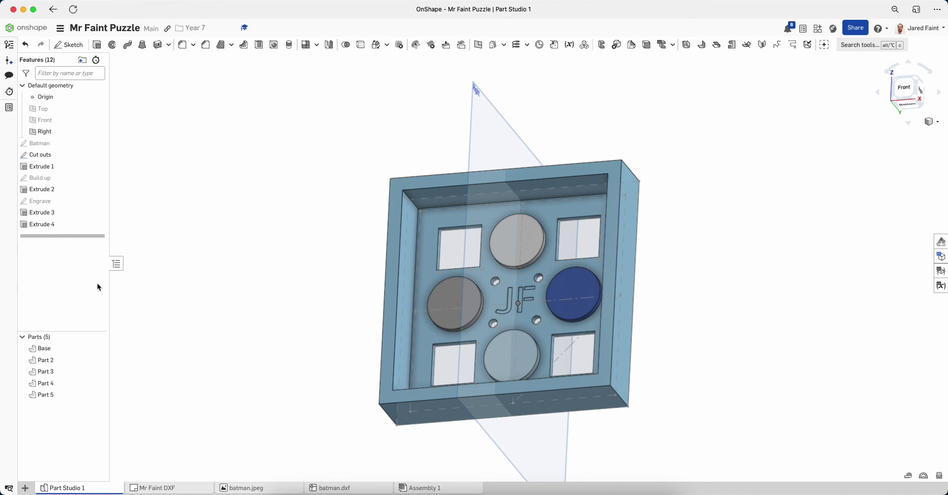
Set the border extrusion's depth to 3 mm and view the puzzle from the front
double_click(44, 225)
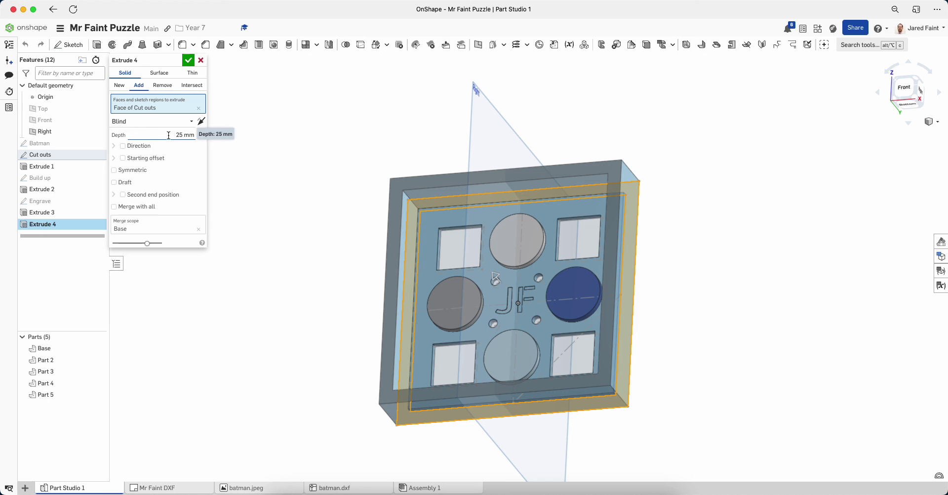
click(173, 134)
text(3)
key(Return)
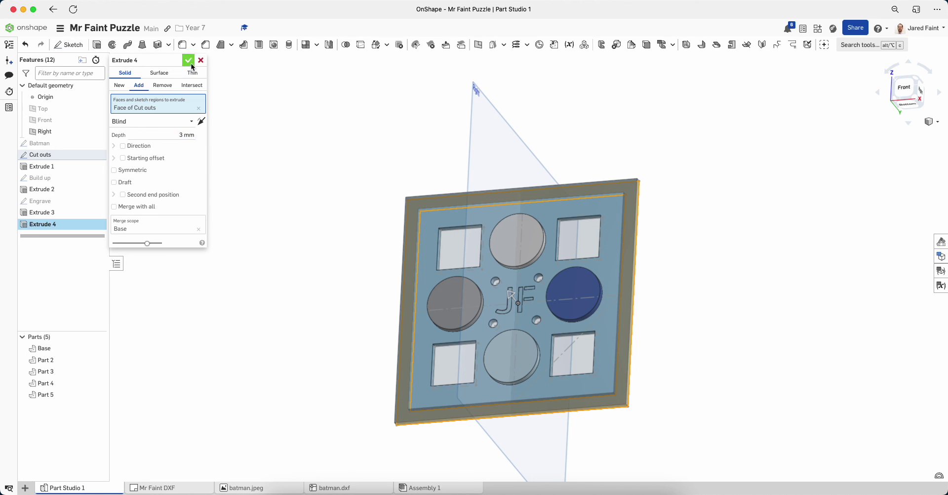
click(188, 60)
key(shift+1)
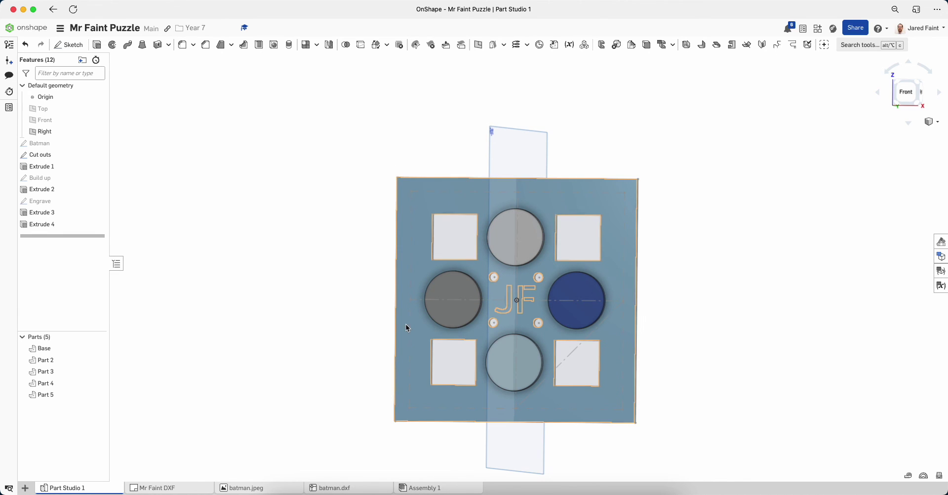
Return to the DXF drawing and update its views to match the enlarged base
click(166, 490)
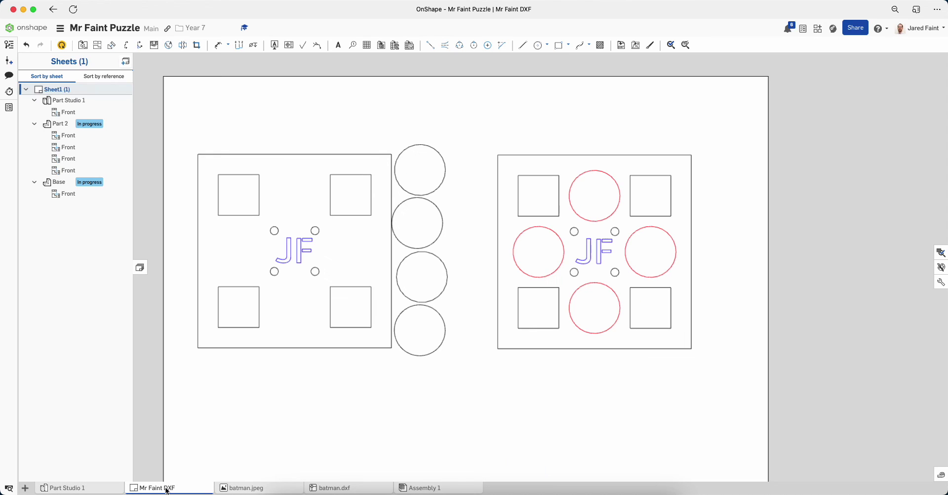
click(61, 46)
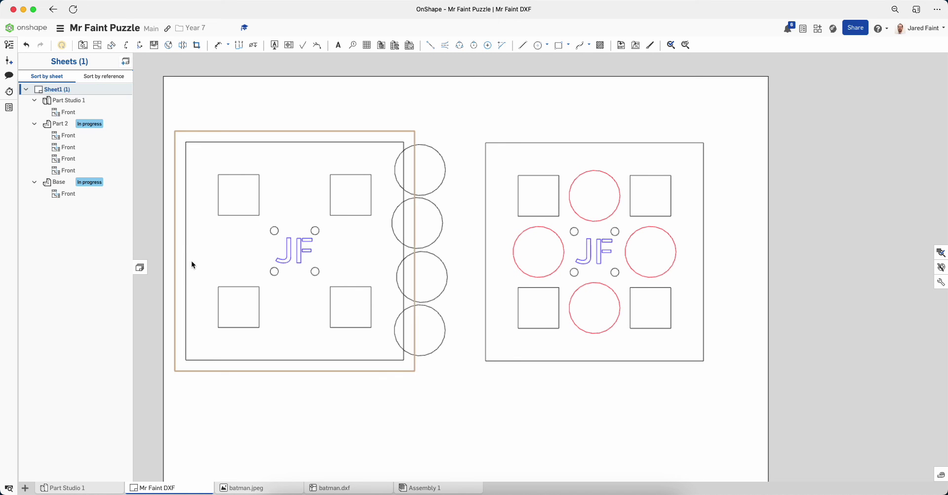
Move the Base view clear of the column of circles and shift the complete puzzle view closer to that column
drag(362, 361, 348, 365)
drag(514, 369, 487, 367)
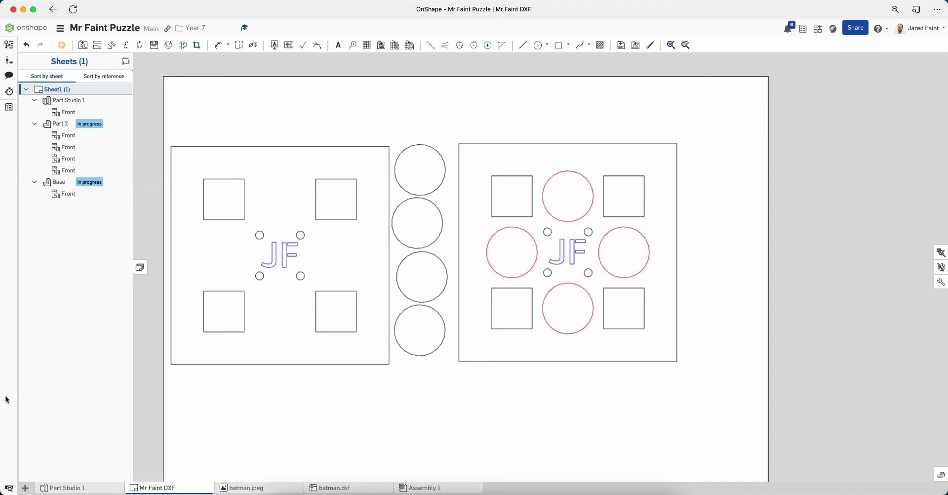
Return to Part Studio 1 and rename the Extrude 4 feature as 107 out
click(87, 486)
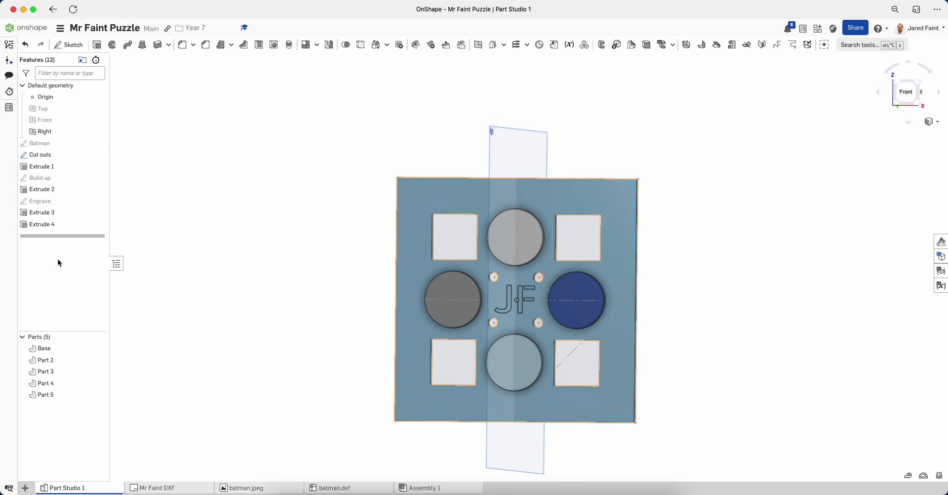
right_click(49, 228)
click(82, 237)
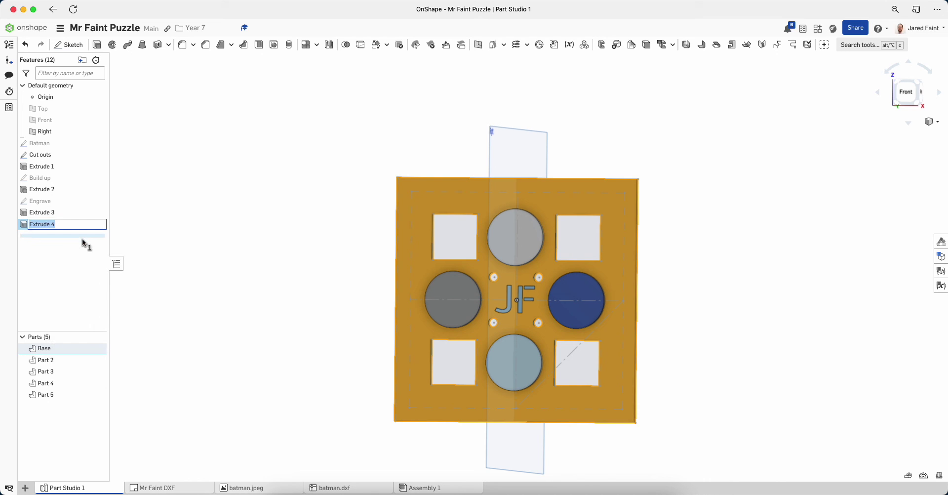
text(107 out)
click(173, 227)
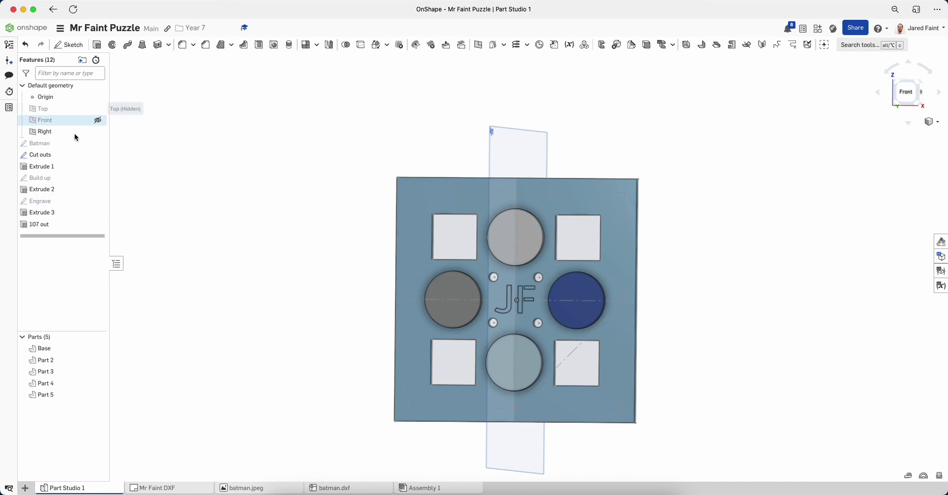
Return to the DXF drawing, export all sheets as a Release 14 DXF download, and expand the export notification
click(168, 489)
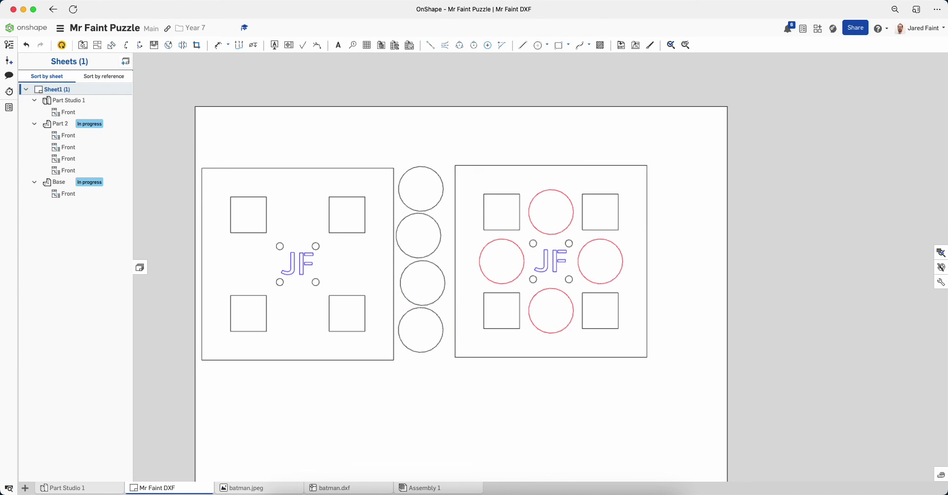
right_click(159, 491)
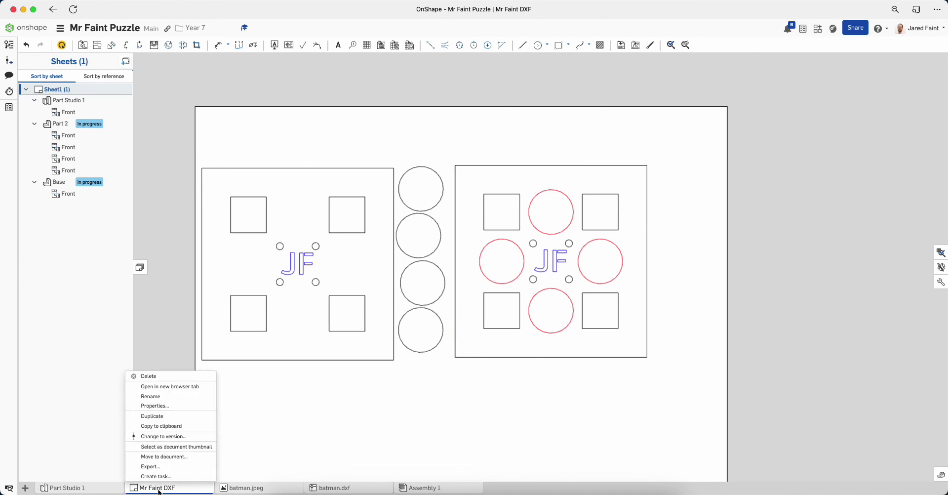
click(150, 466)
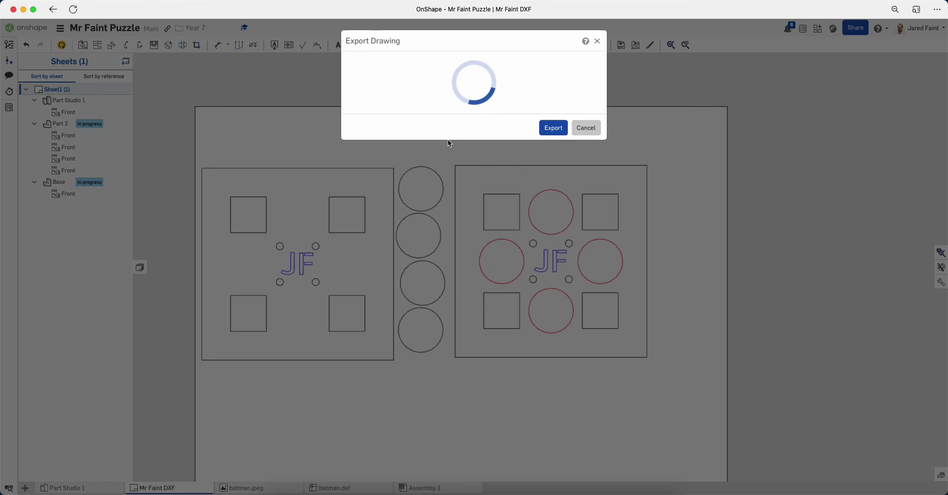
click(419, 75)
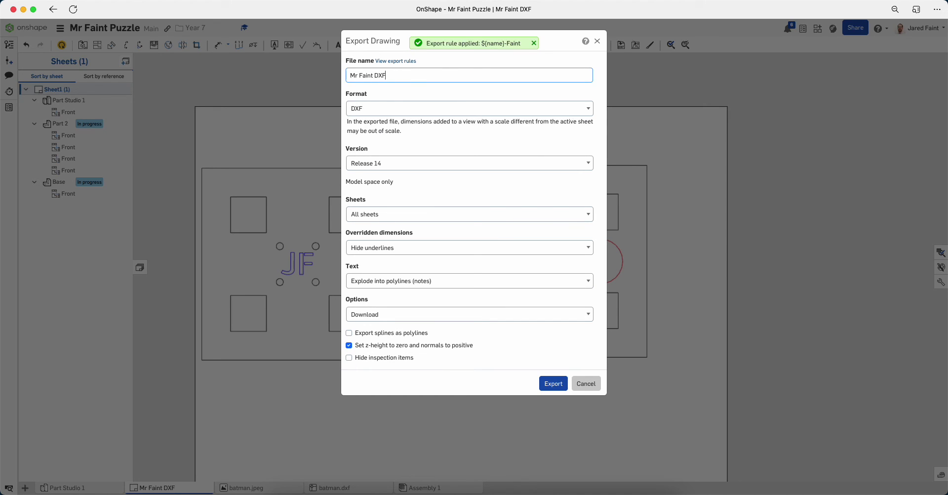
triple_click(410, 73)
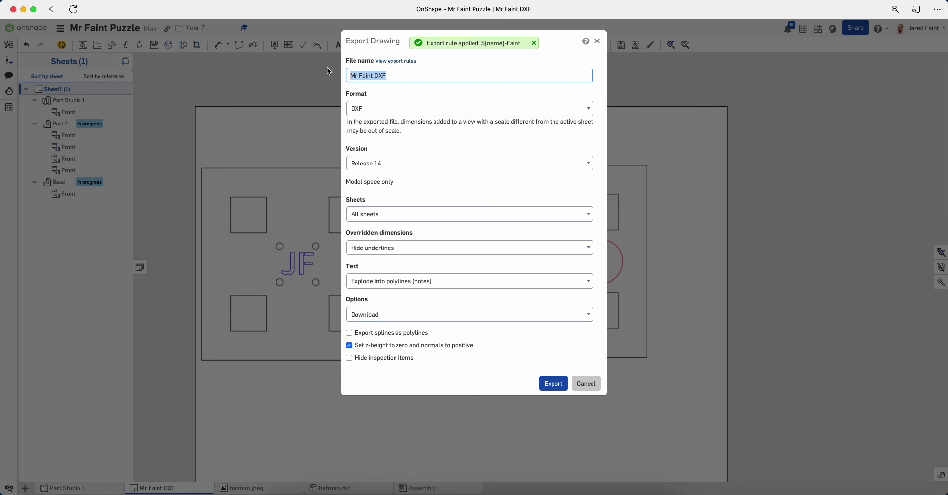
click(372, 110)
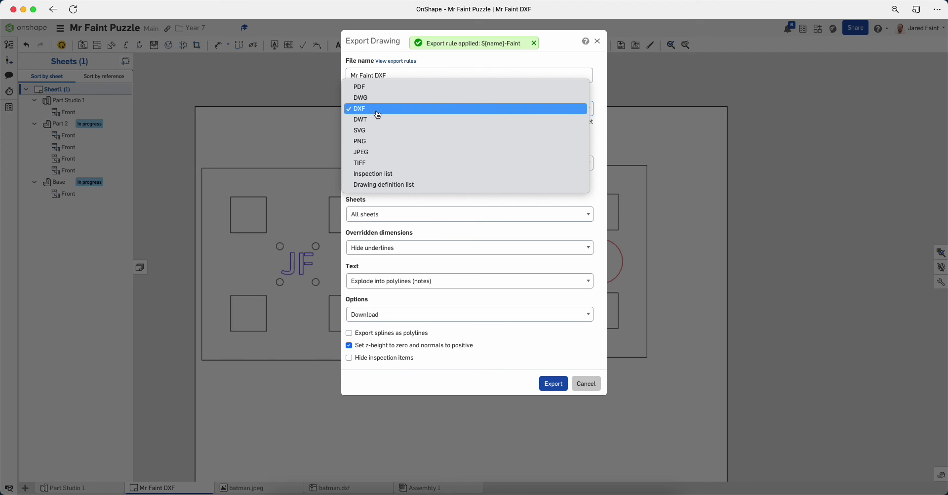
click(552, 386)
click(552, 386)
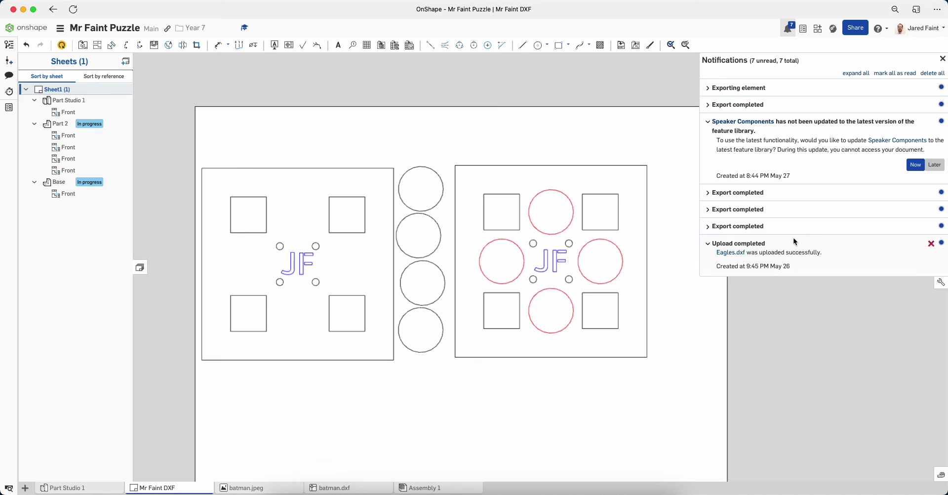
click(705, 89)
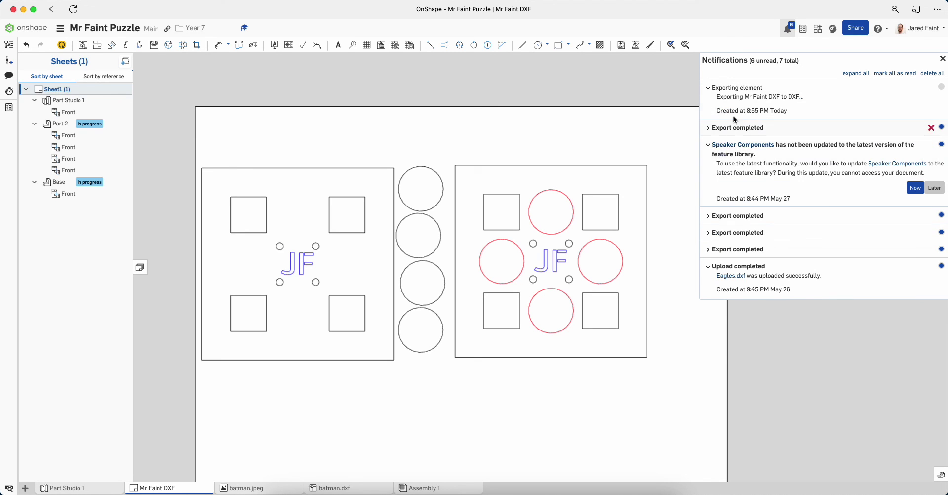